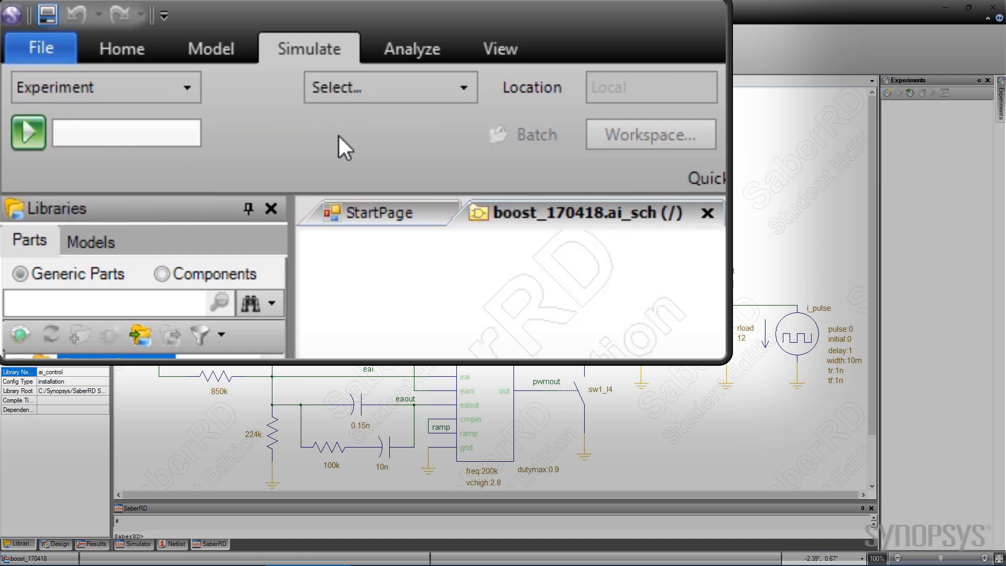
Create a new experiment with the identifier startup.
{"action": "left_click", "coordinate": [464, 87]}
{"action": "left_click", "coordinate": [440, 112]}
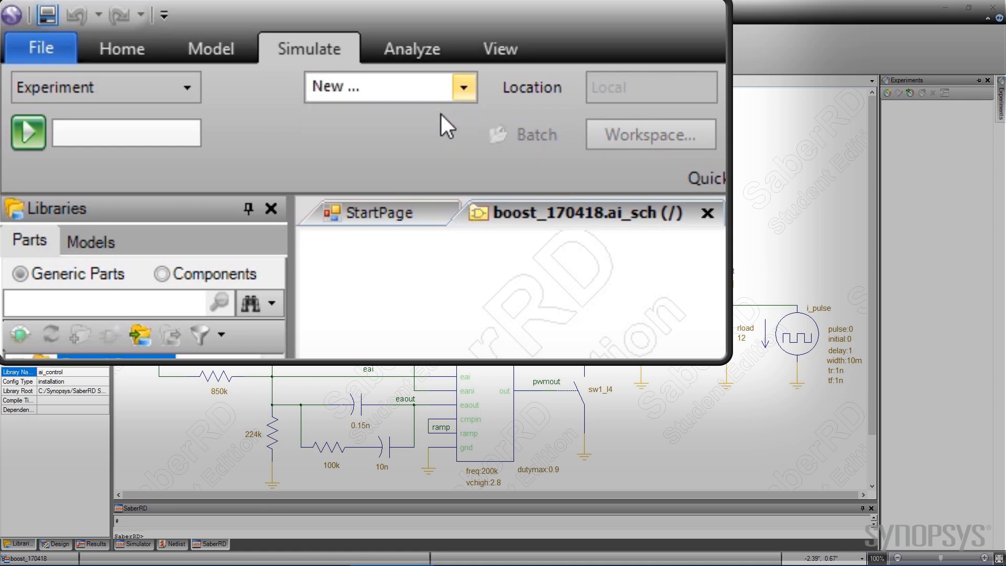
{"action": "type", "text": "startup"}
{"action": "key", "text": "Return"}
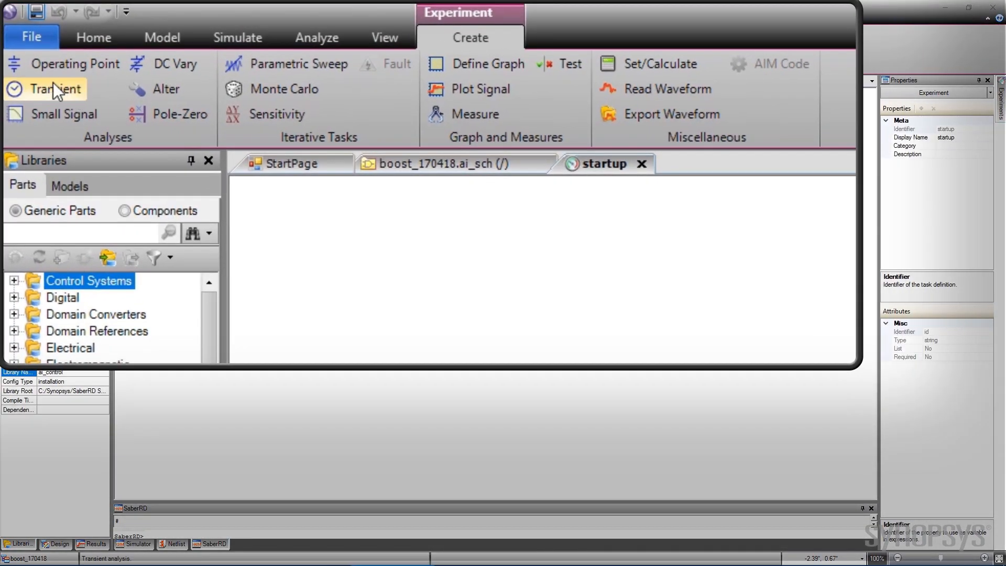
Add a transient analysis to the startup experiment with an end time of 30m and a time step of 1n.
{"action": "left_click", "coordinate": [28, 46]}
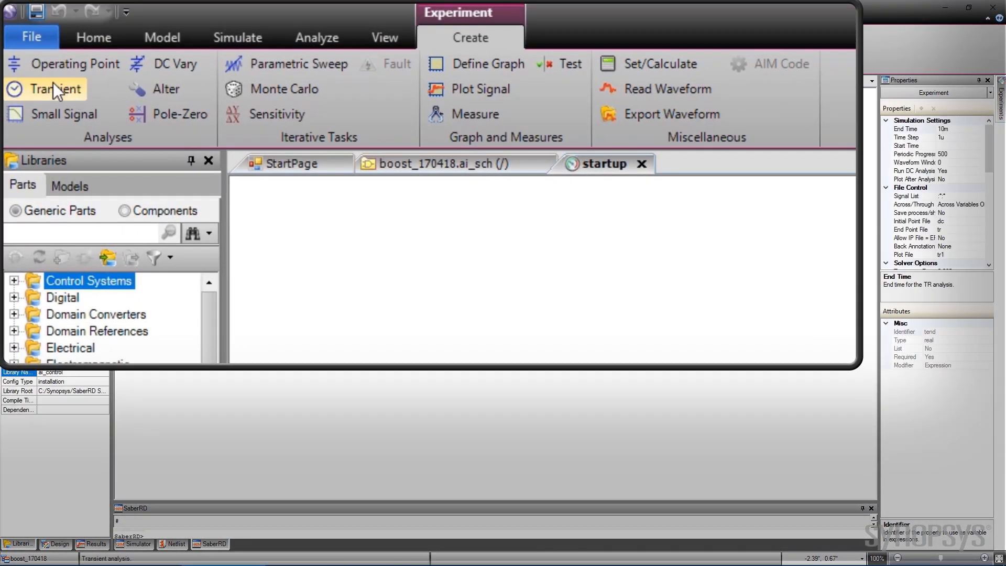
{"action": "left_click", "coordinate": [53, 84]}
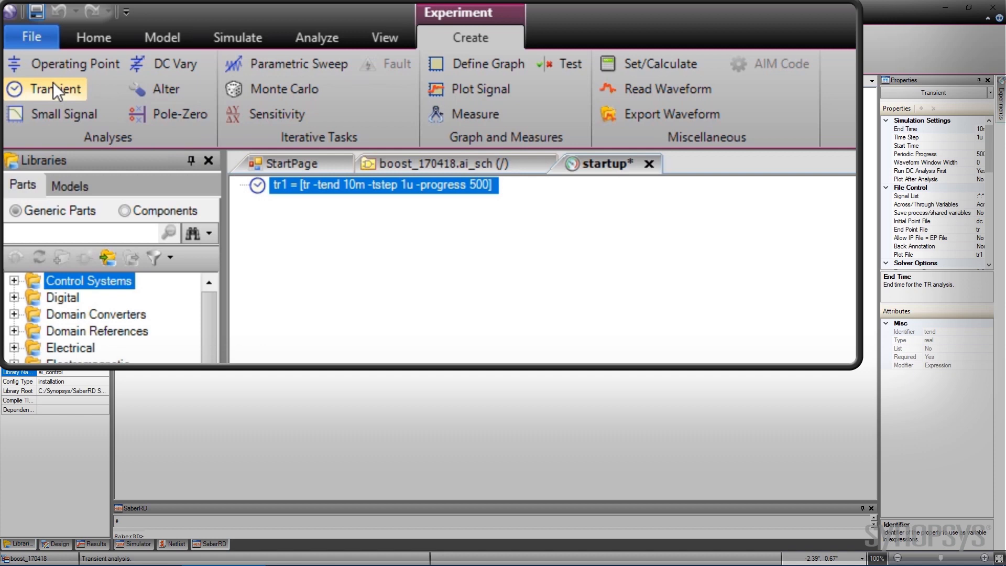
{"action": "double_click", "coordinate": [348, 186]}
{"action": "type", "text": "30m"}
{"action": "double_click", "coordinate": [402, 187]}
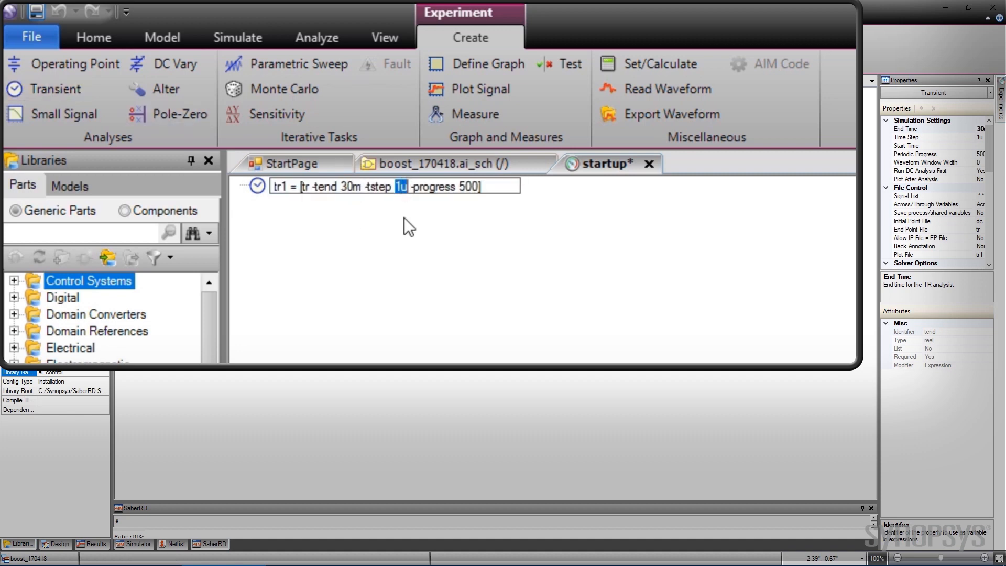
{"action": "type", "text": "1n"}
{"action": "key", "text": "Return"}
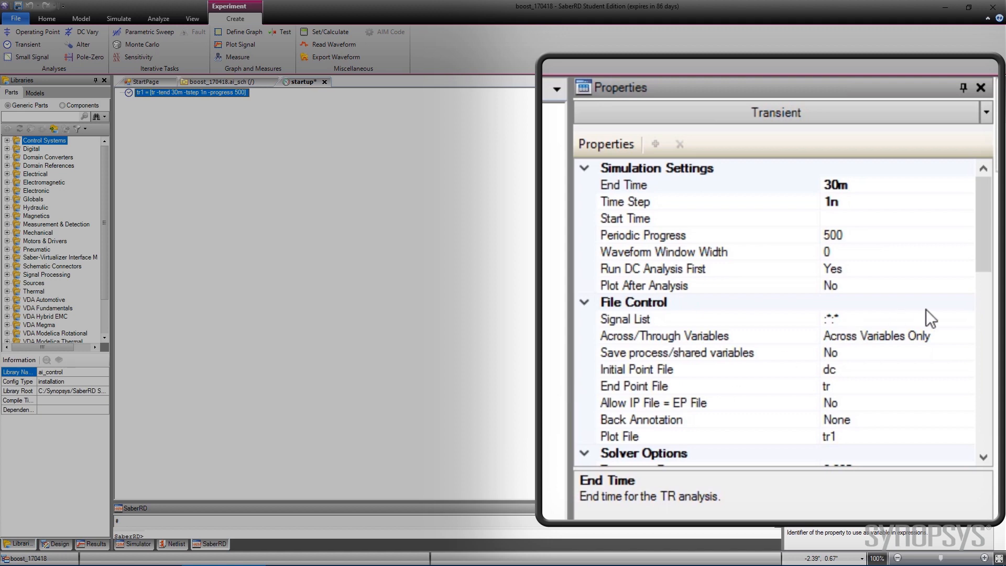
Set the transient analysis's signal list to All Signals.
{"action": "left_click", "coordinate": [937, 316]}
{"action": "left_click", "coordinate": [965, 318]}
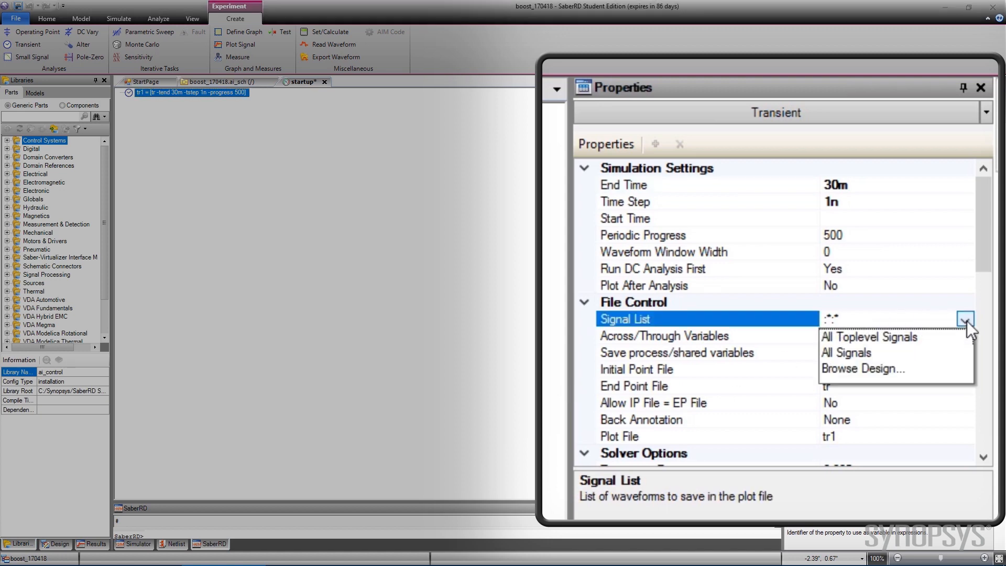
{"action": "left_click", "coordinate": [866, 351]}
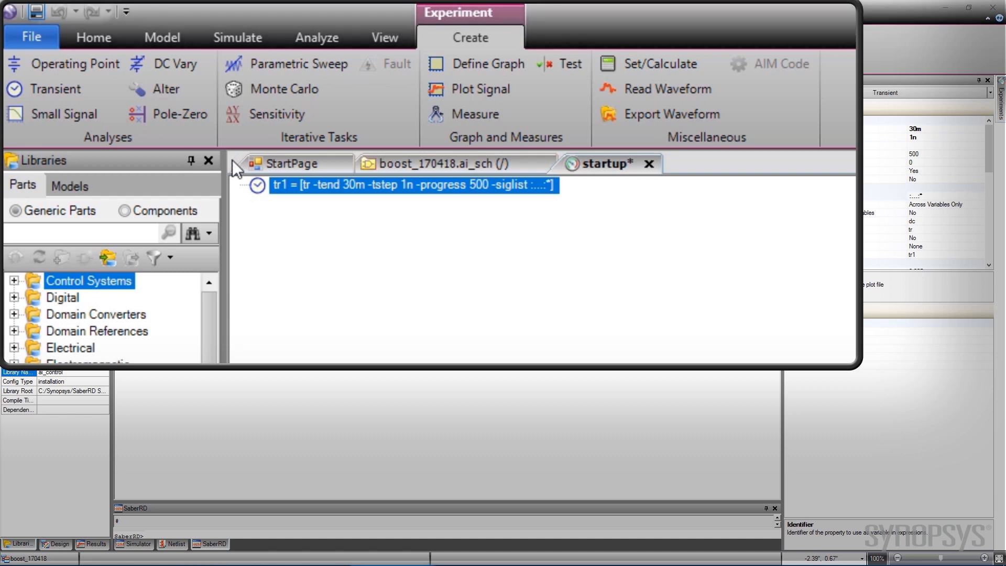
Add a graph definition to the startup experiment and name it important_signals.
{"action": "left_click", "coordinate": [455, 64]}
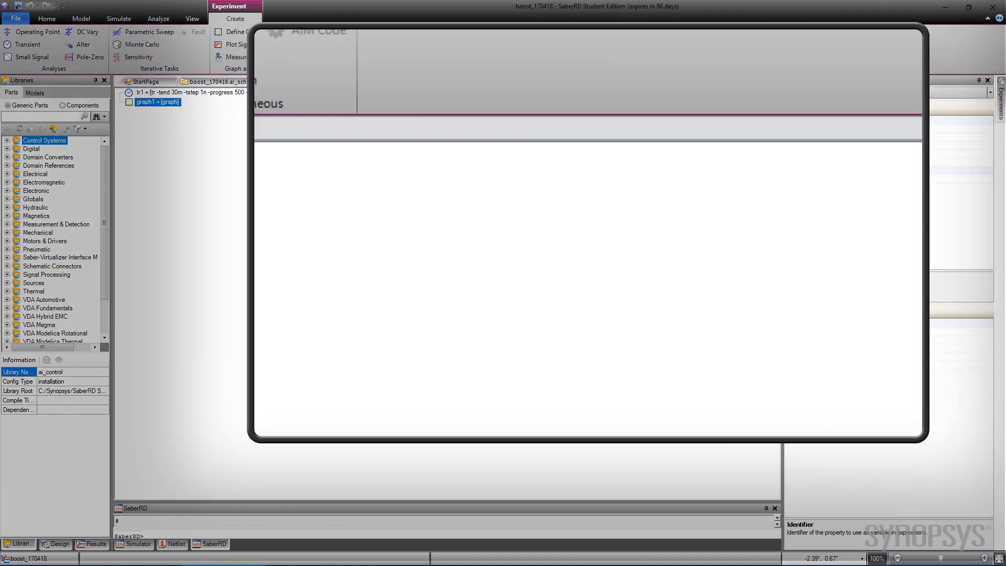
{"action": "left_click", "coordinate": [738, 284]}
{"action": "key", "text": "BackSpace"}
{"action": "key", "text": "BackSpace"}
{"action": "key", "text": "BackSpace"}
{"action": "key", "text": "BackSpace"}
{"action": "key", "text": "BackSpace"}
{"action": "key", "text": "BackSpace"}
{"action": "type", "text": "important_signals"}
{"action": "key", "text": "Return"}
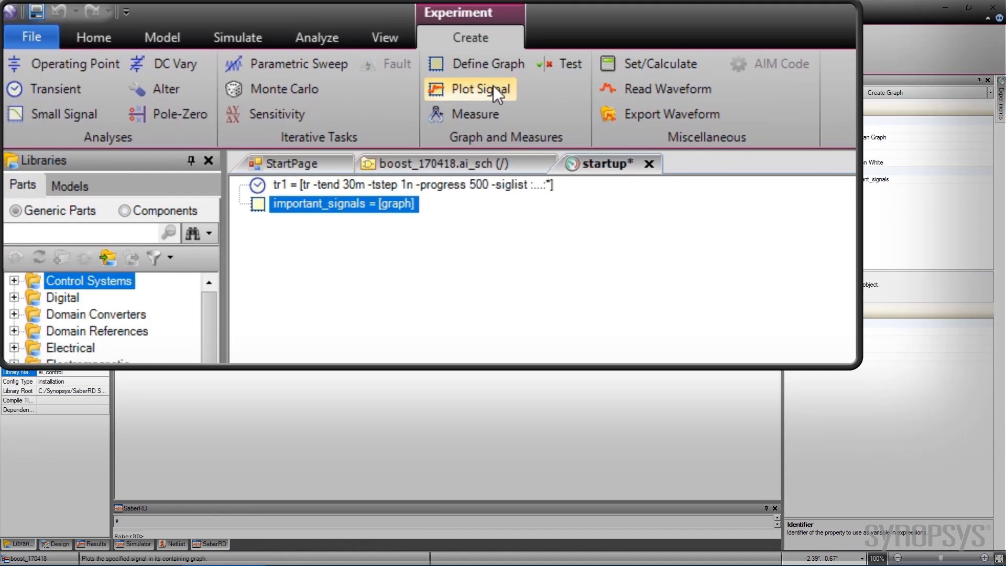
Add a signal plot under important_signals that shows boost_170418's vout from the tr1 results.
{"action": "left_click", "coordinate": [236, 44]}
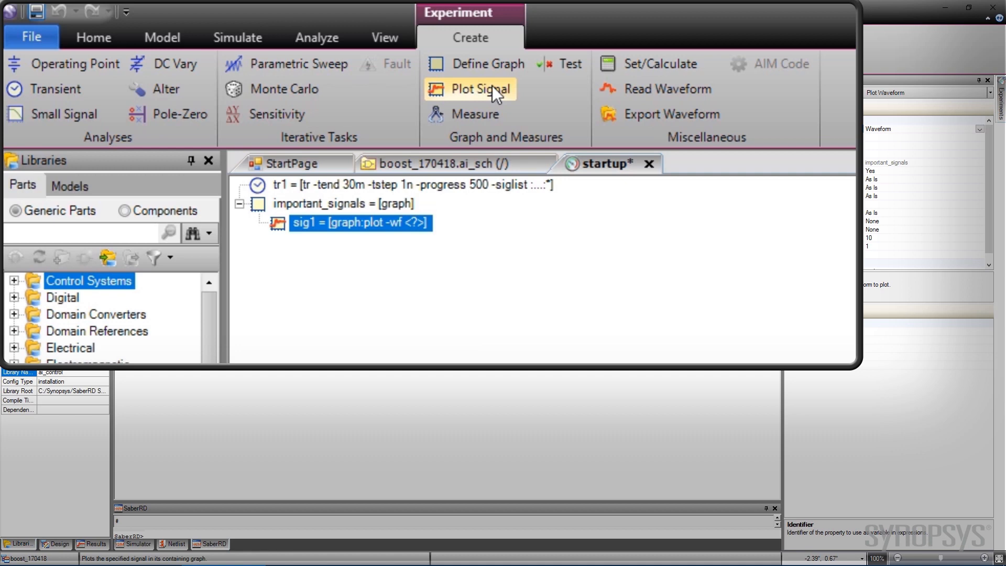
{"action": "left_click", "coordinate": [414, 223]}
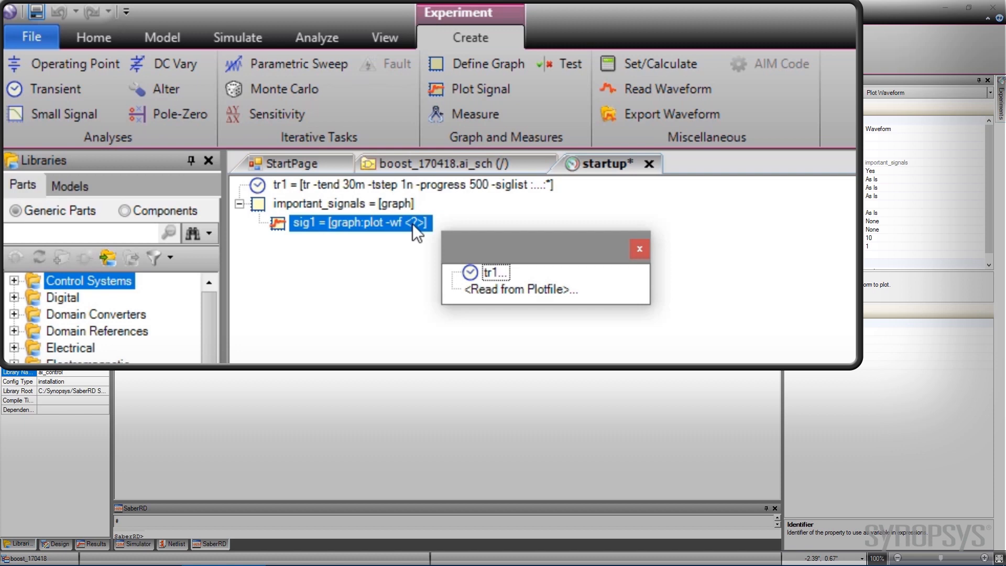
{"action": "left_click", "coordinate": [486, 268]}
{"action": "left_click", "coordinate": [316, 164]}
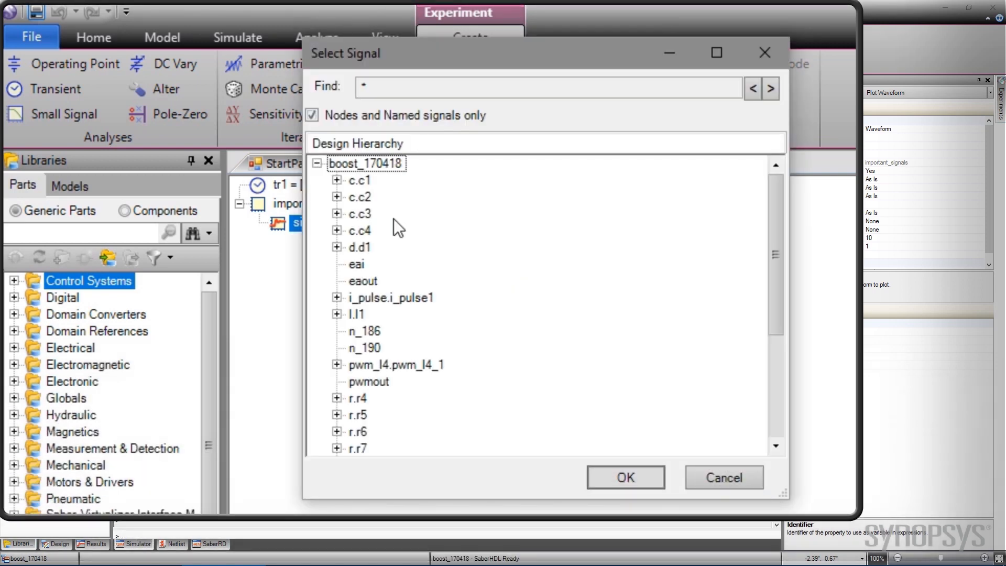
{"action": "scroll", "coordinate": [398, 220], "scroll_direction": "down", "scroll_amount": 3}
{"action": "left_click", "coordinate": [360, 431]}
{"action": "left_click", "coordinate": [626, 477]}
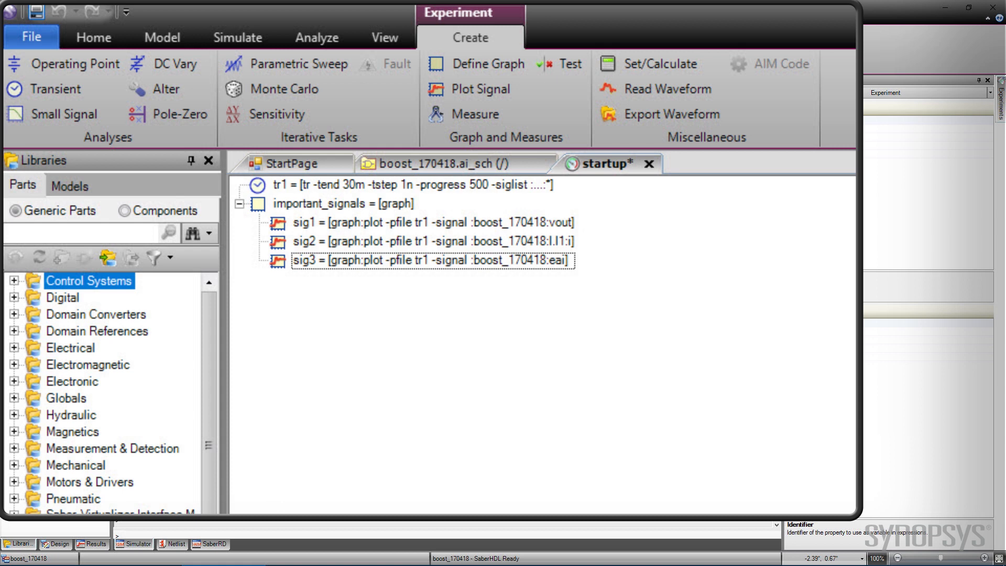
Run the startup experiment and open its important_signals graph from the results.
{"action": "left_click", "coordinate": [238, 37]}
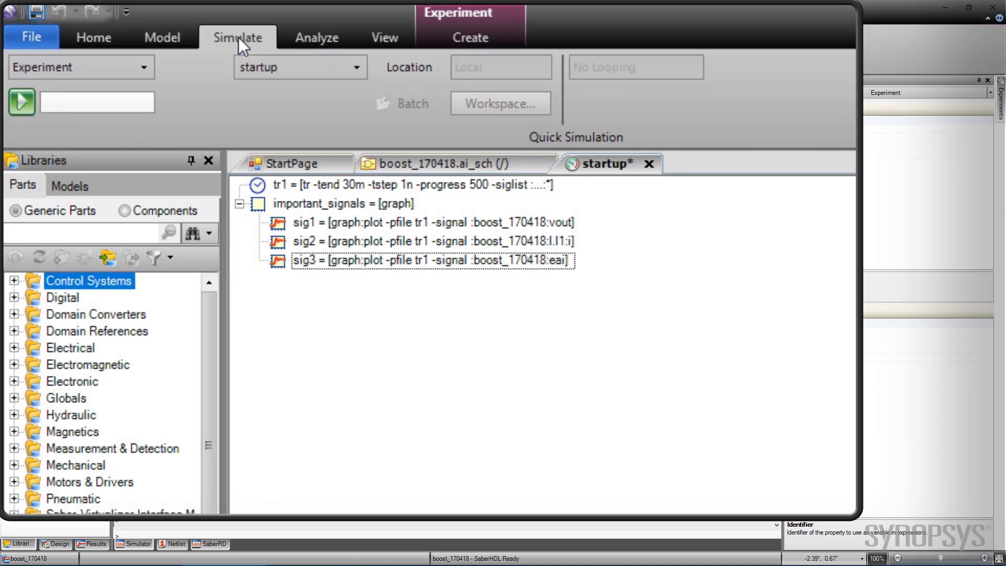
{"action": "left_click", "coordinate": [20, 100]}
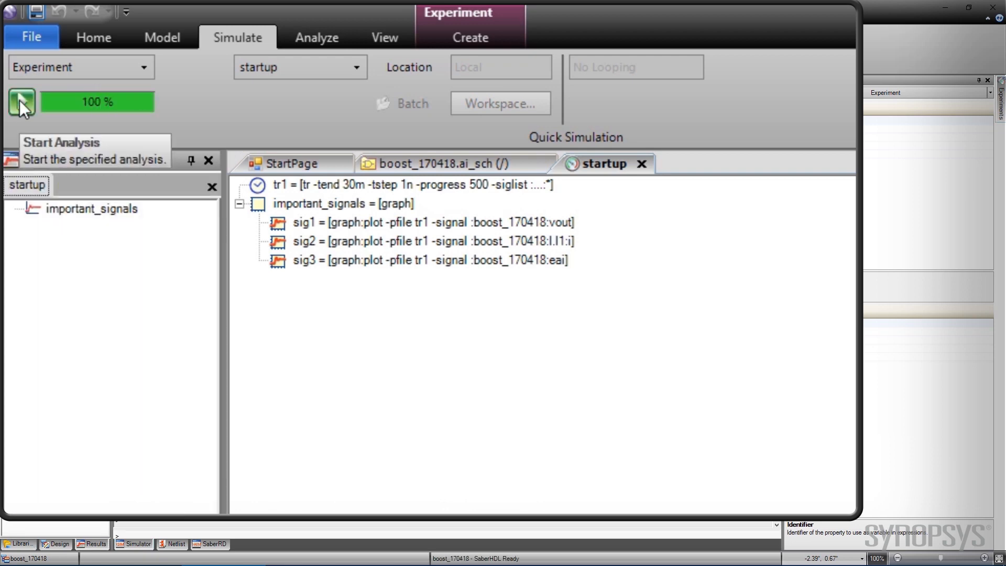
{"action": "double_click", "coordinate": [48, 213]}
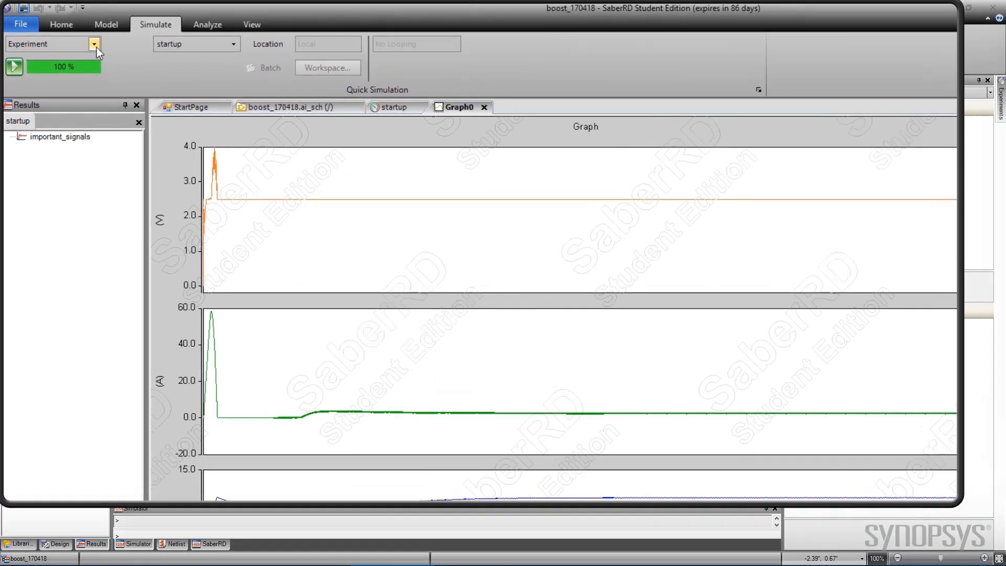
Create another new experiment with the identifier impulse.
{"action": "left_click", "coordinate": [71, 33]}
{"action": "left_click", "coordinate": [89, 164]}
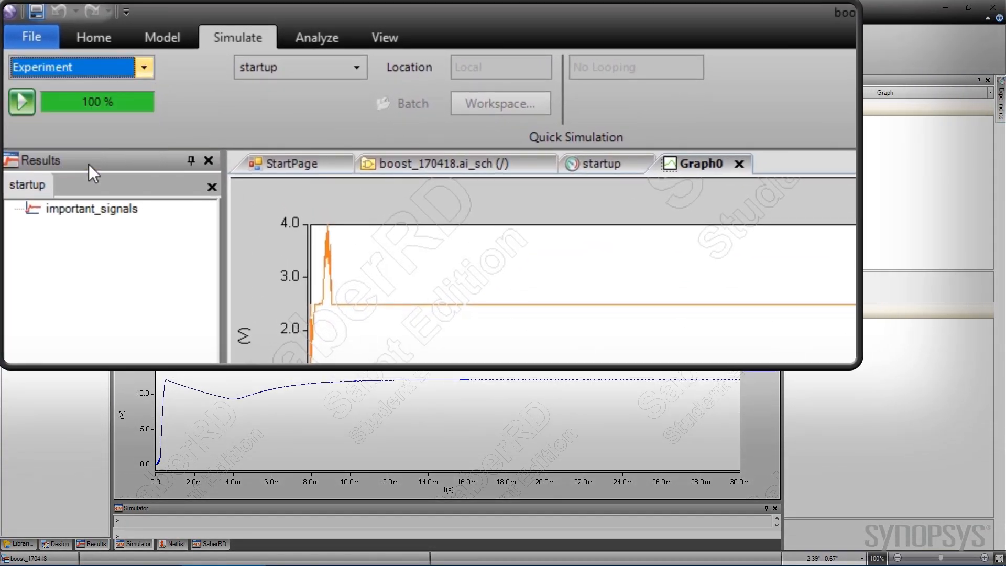
{"action": "left_click", "coordinate": [356, 67]}
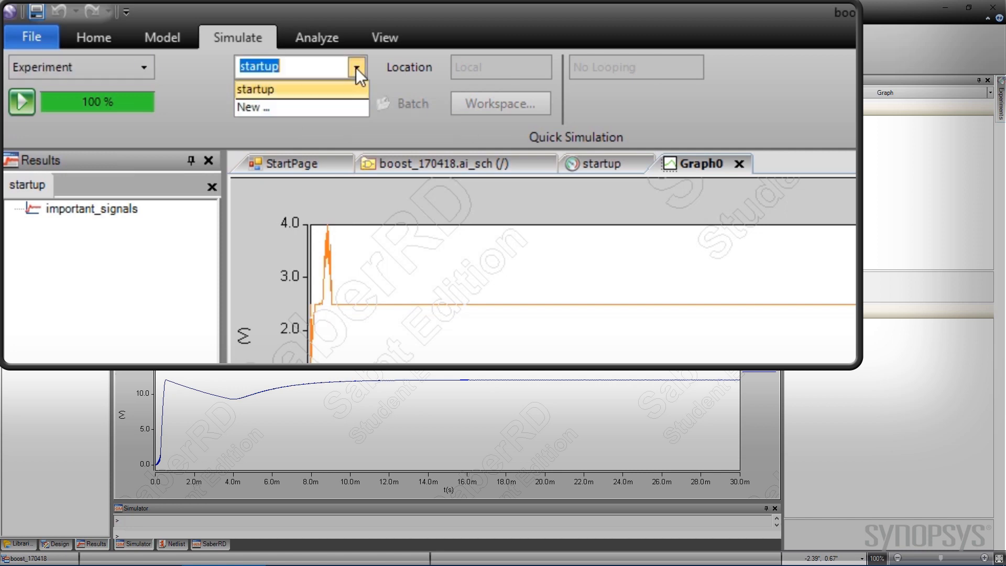
{"action": "left_click", "coordinate": [324, 106]}
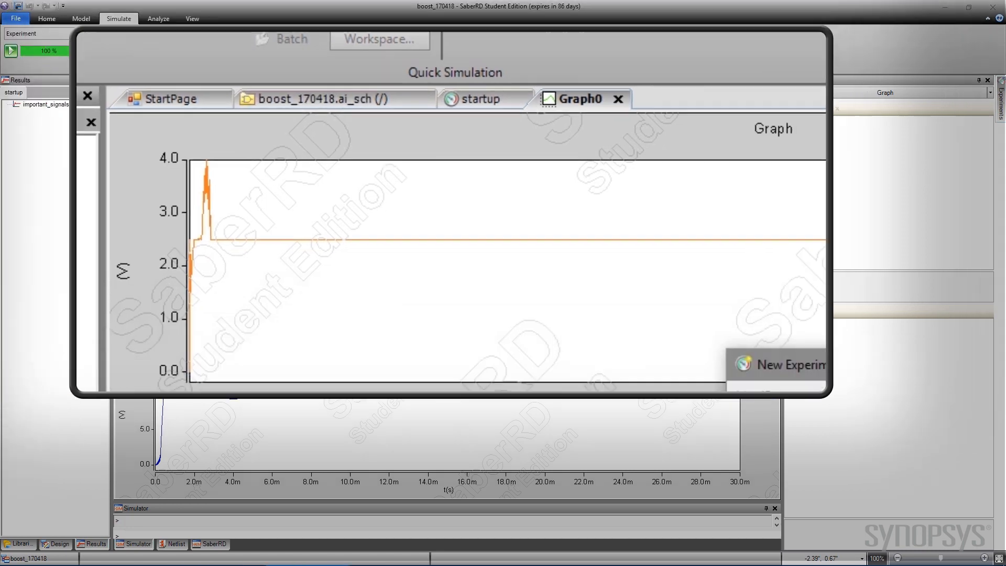
{"action": "type", "text": "impulse"}
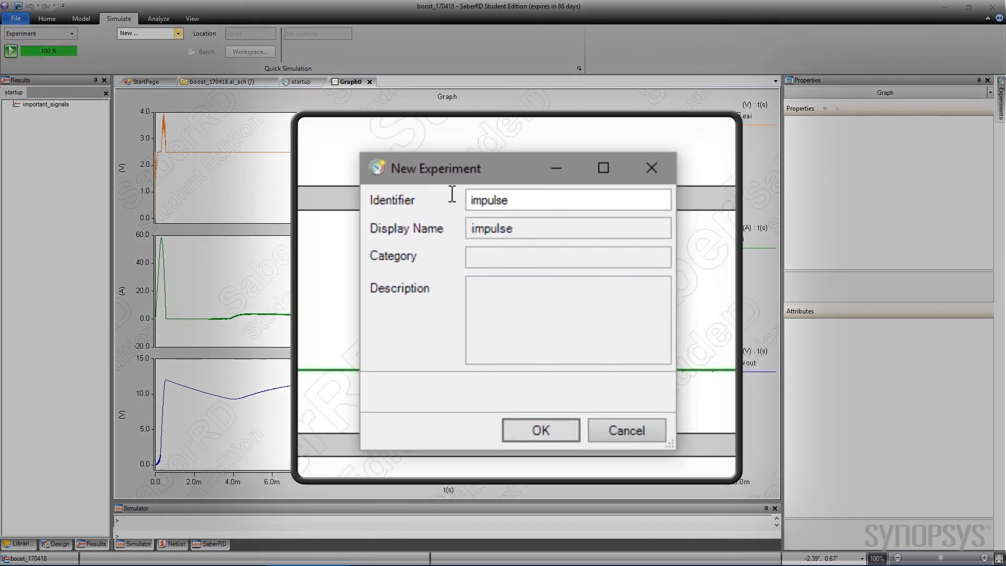
{"action": "key", "text": "Return"}
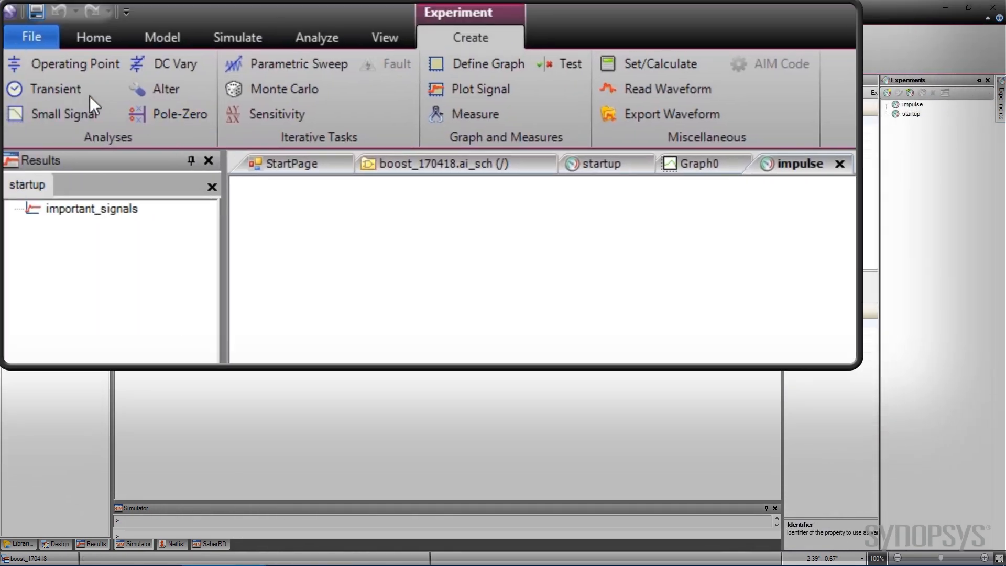
Add a transient analysis to the impulse experiment with start time 30m, time step 1n and end time 50m.
{"action": "left_click", "coordinate": [65, 85]}
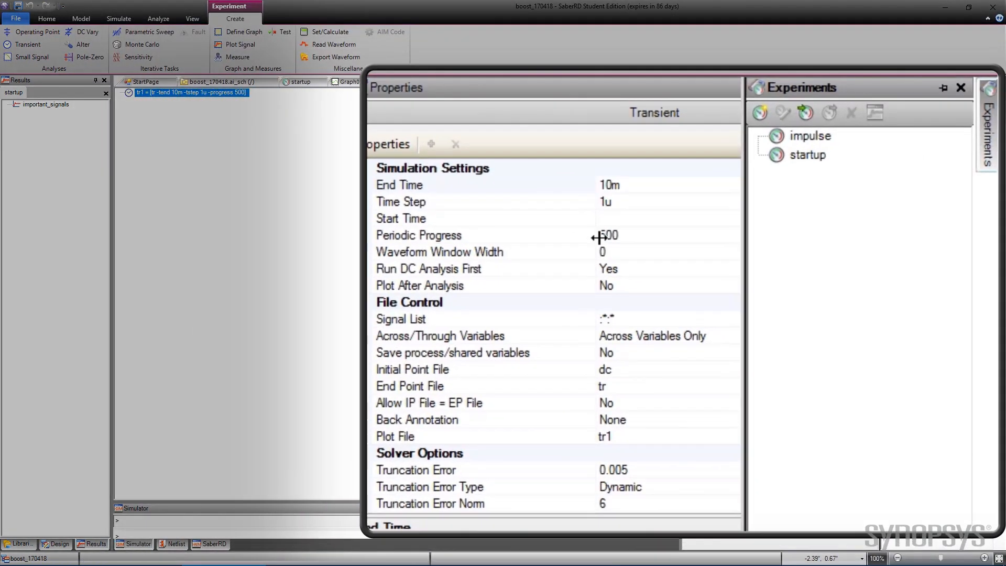
{"action": "left_click", "coordinate": [606, 218]}
{"action": "type", "text": "30m"}
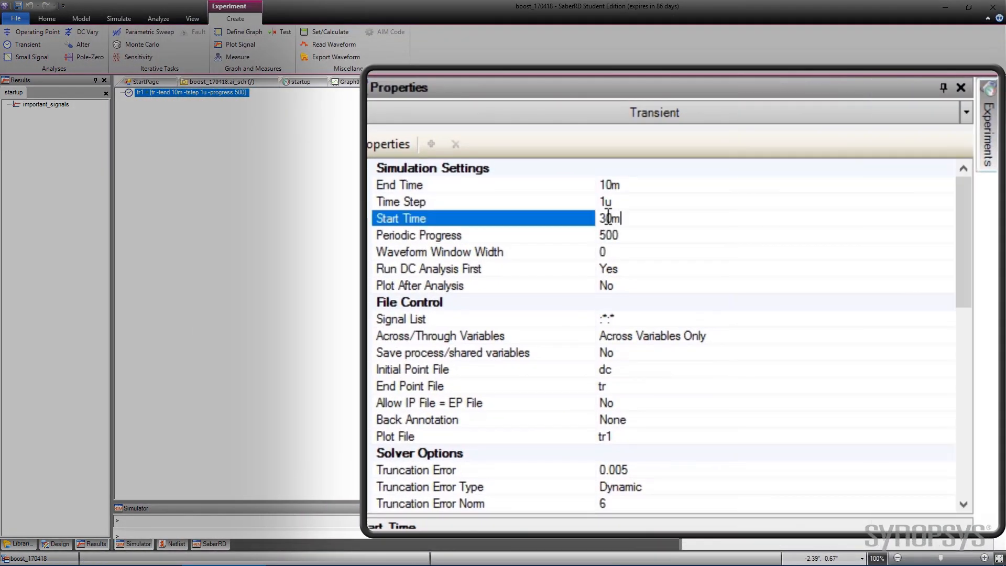
{"action": "left_click", "coordinate": [629, 202]}
{"action": "key", "text": "BackSpace"}
{"action": "type", "text": "n"}
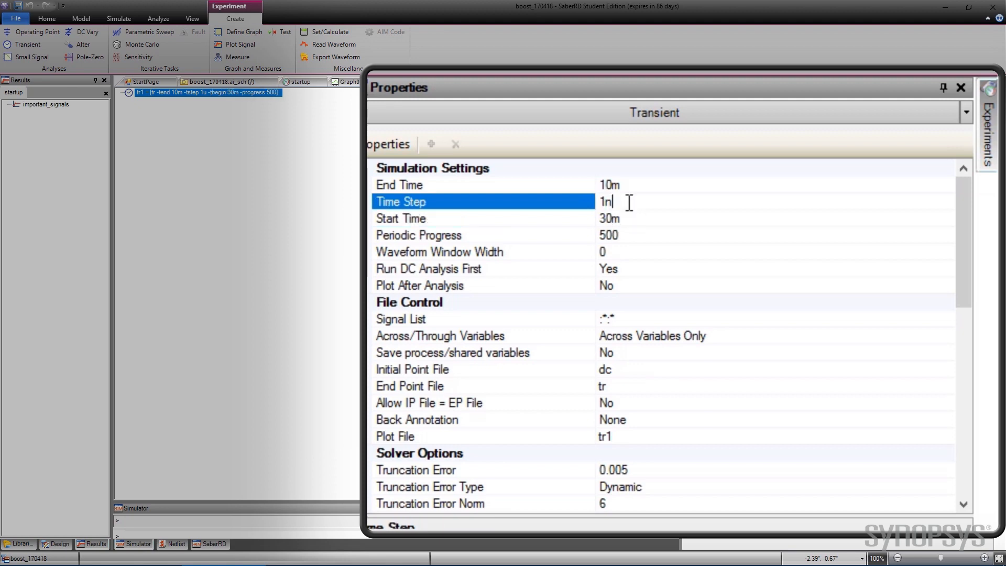
{"action": "left_click", "coordinate": [638, 184]}
{"action": "key", "text": "BackSpace"}
{"action": "key", "text": "BackSpace"}
{"action": "key", "text": "BackSpace"}
{"action": "type", "text": "50m"}
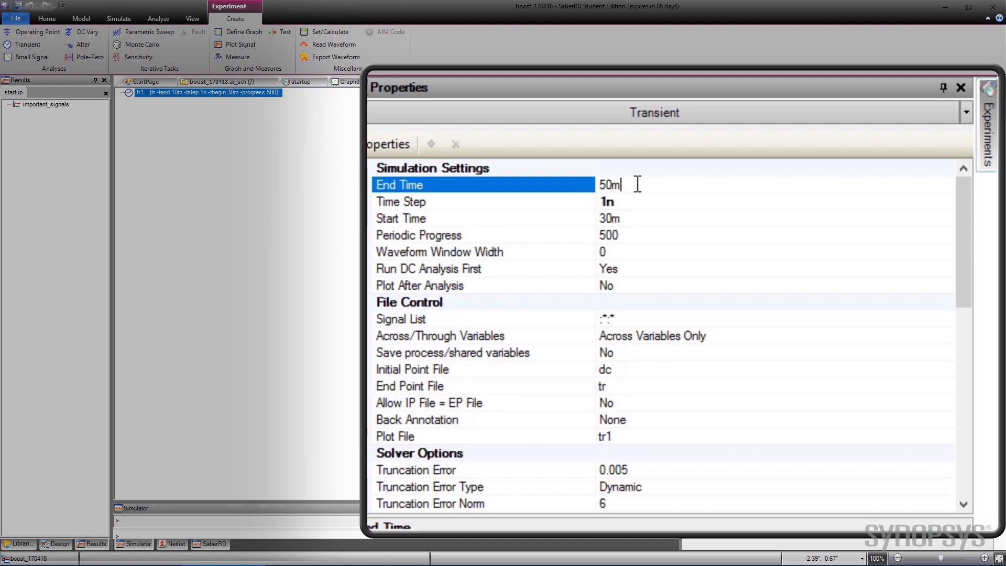
Set Run DC Analysis First to No and the initial point file to tr for the impulse transient analysis.
{"action": "left_click", "coordinate": [675, 268]}
{"action": "left_click", "coordinate": [944, 269]}
{"action": "left_click", "coordinate": [902, 306]}
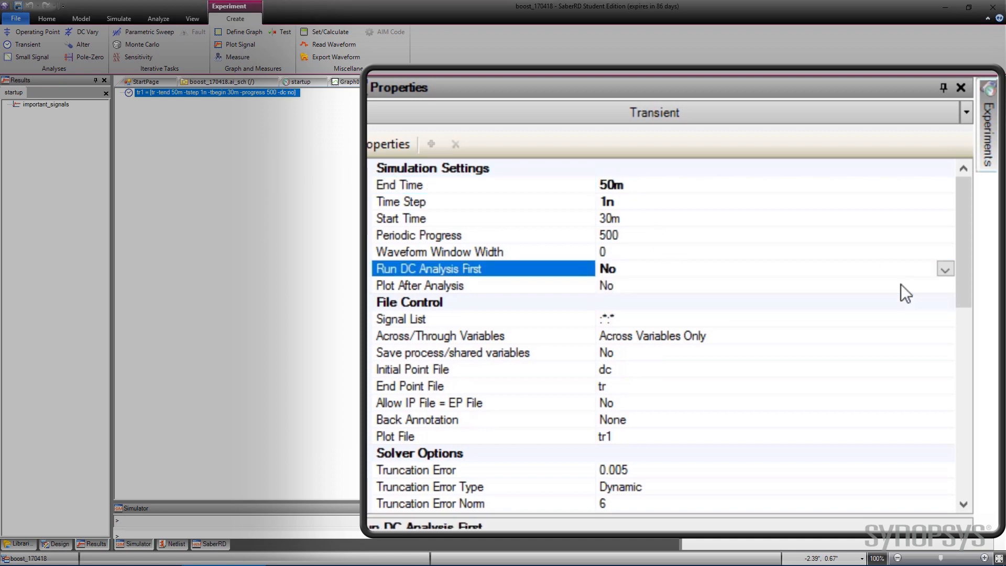
{"action": "left_click", "coordinate": [855, 368]}
{"action": "key", "text": "BackSpace"}
{"action": "key", "text": "BackSpace"}
{"action": "type", "text": "tr"}
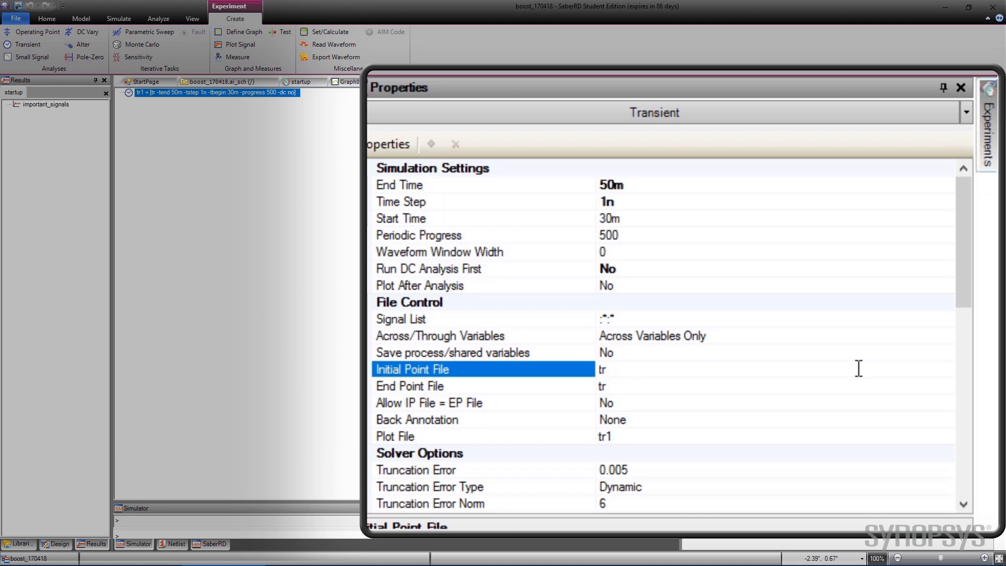
Set both the end point file and the plot file of the impulse transient analysis to tr2.
{"action": "left_click", "coordinate": [731, 385]}
{"action": "type", "text": "2"}
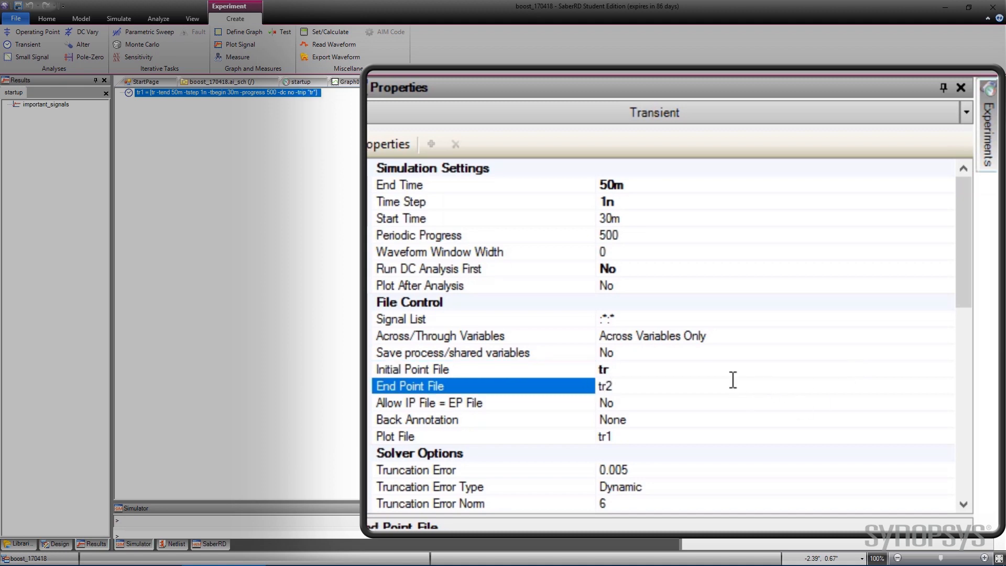
{"action": "left_click", "coordinate": [702, 436]}
{"action": "key", "text": "BackSpace"}
{"action": "type", "text": "2"}
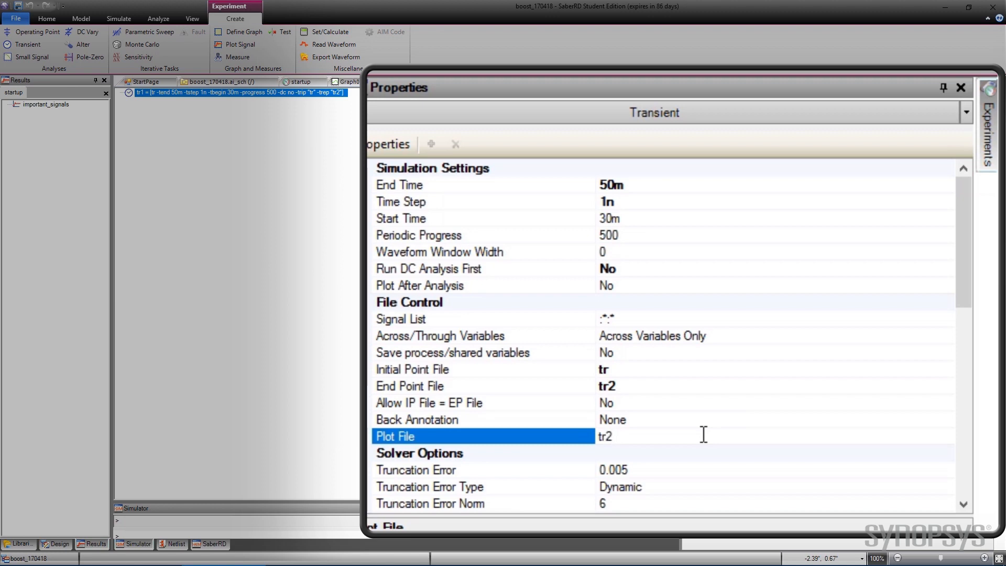
Set the signal list of the impulse transient analysis to All Signals.
{"action": "left_click", "coordinate": [903, 317]}
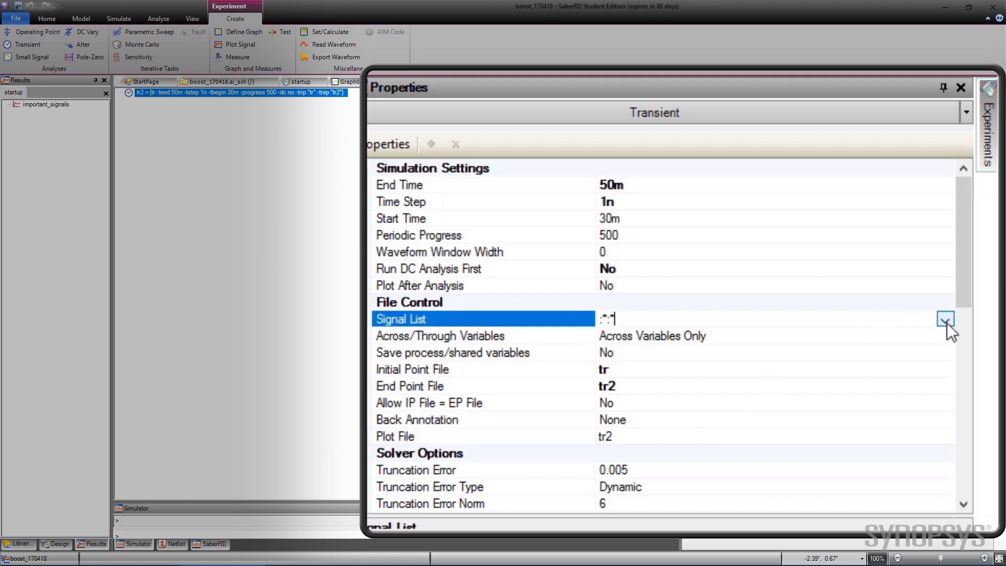
{"action": "left_click", "coordinate": [945, 319]}
{"action": "left_click", "coordinate": [725, 350]}
{"action": "left_click", "coordinate": [117, 82]}
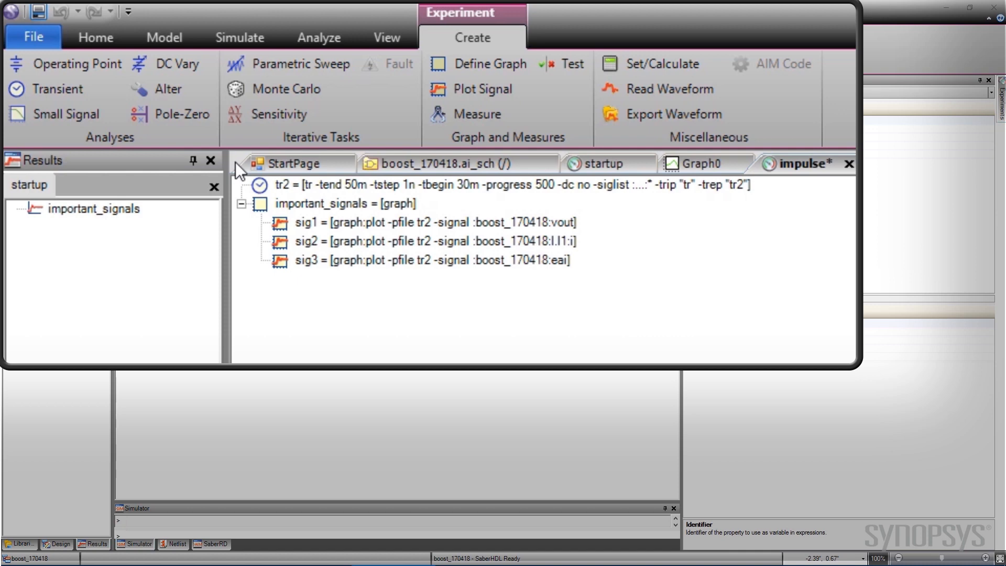
Add a Set/Calculate variable named timeStart with the value 30m to the impulse experiment.
{"action": "left_click", "coordinate": [627, 65]}
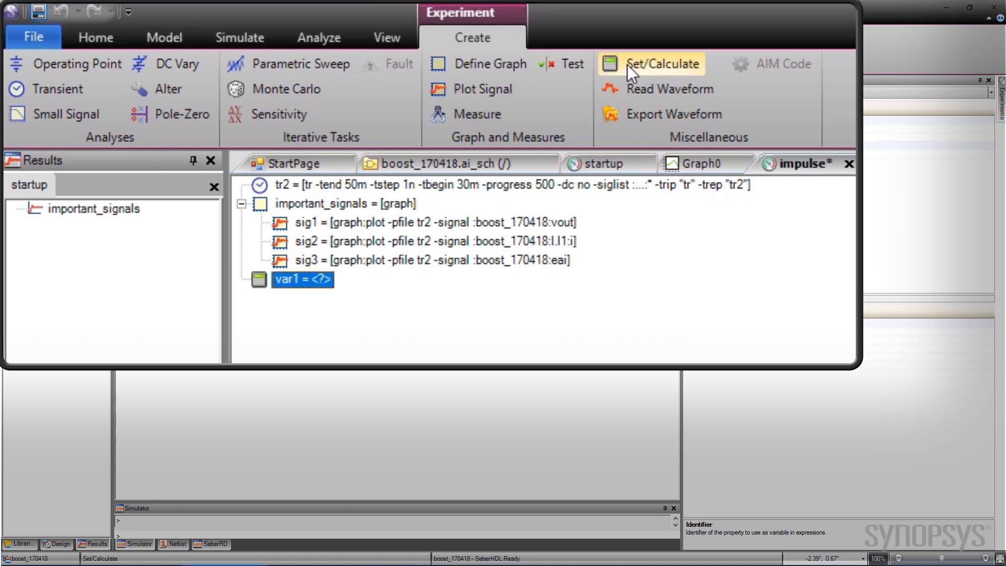
{"action": "type", "text": "time"}
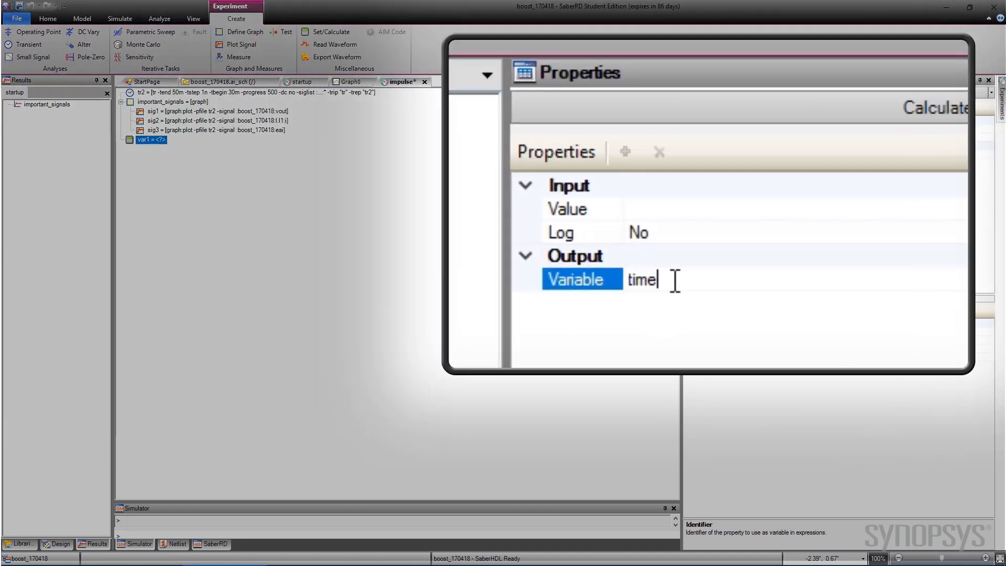
{"action": "type", "text": "Start"}
{"action": "key", "text": "Return"}
{"action": "double_click", "coordinate": [155, 140]}
{"action": "type", "text": "30m"}
{"action": "key", "text": "Return"}
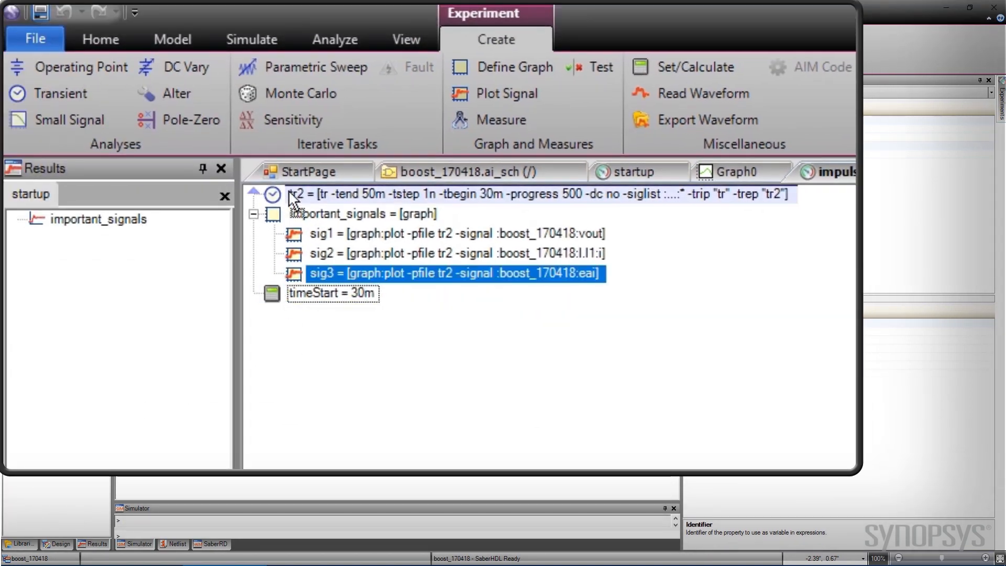
Add an Alter task to the impulse experiment that sets the delay parameter of i_pulse1 to timeStart.
{"action": "left_click", "coordinate": [263, 331]}
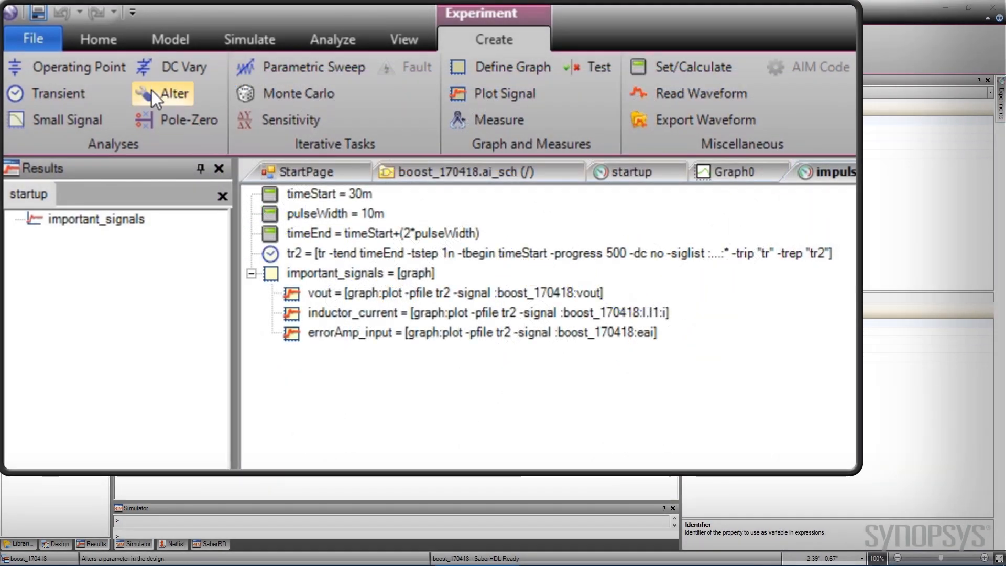
{"action": "left_click", "coordinate": [147, 93]}
{"action": "left_click", "coordinate": [366, 352]}
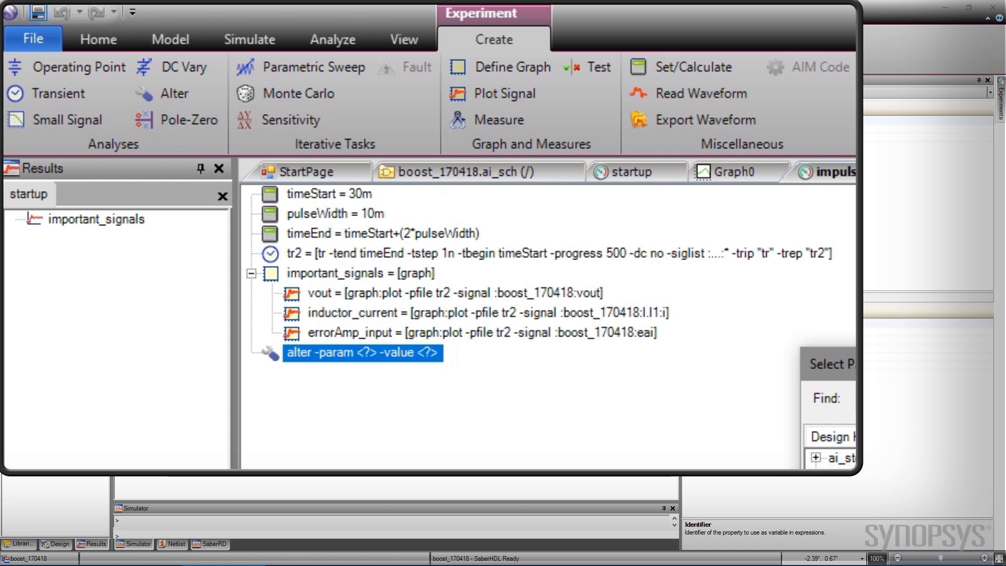
{"action": "left_click", "coordinate": [615, 353]}
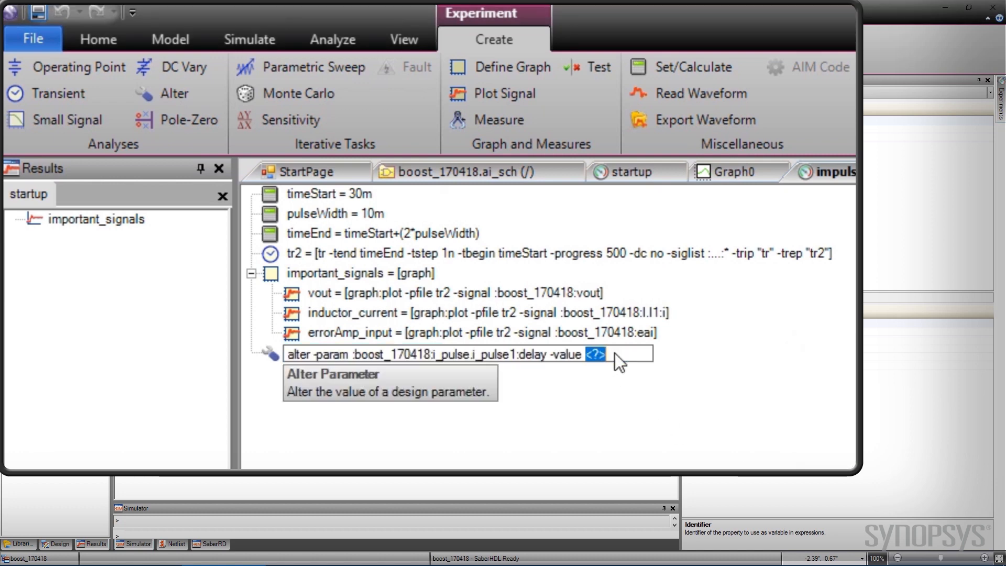
{"action": "type", "text": "timeSta"}
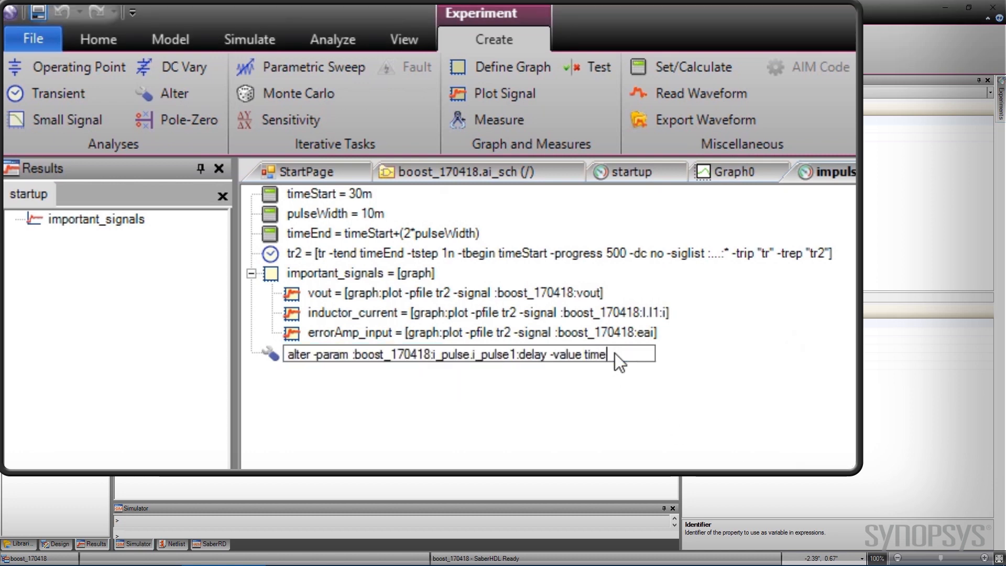
{"action": "type", "text": "rt"}
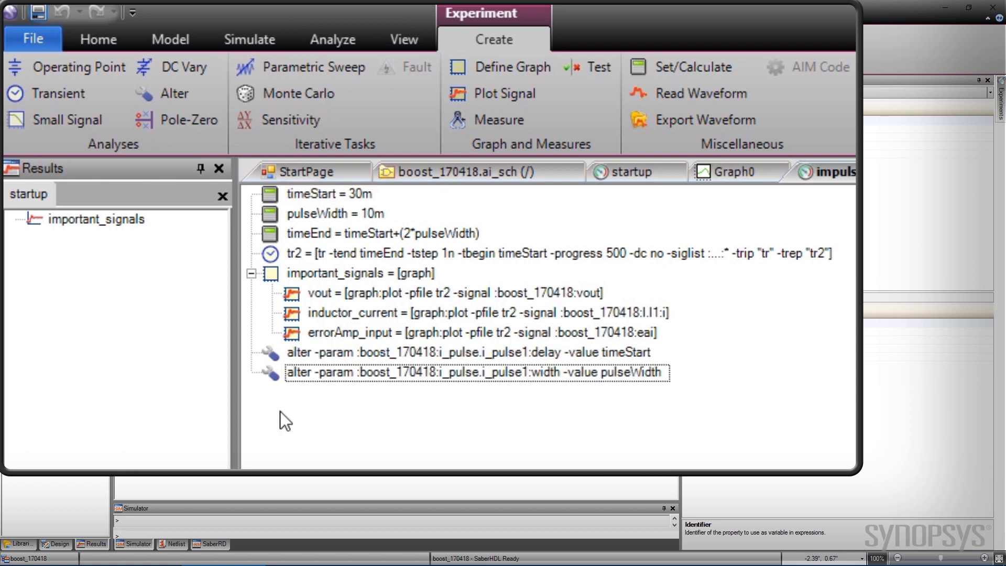
Move the delay and width Alter tasks ahead of the tr2 transient analysis.
{"action": "left_click_drag", "start_coordinate": [270, 352], "coordinate": [251, 256]}
{"action": "left_click", "coordinate": [274, 372]}
{"action": "left_click_drag", "start_coordinate": [273, 371], "coordinate": [263, 276]}
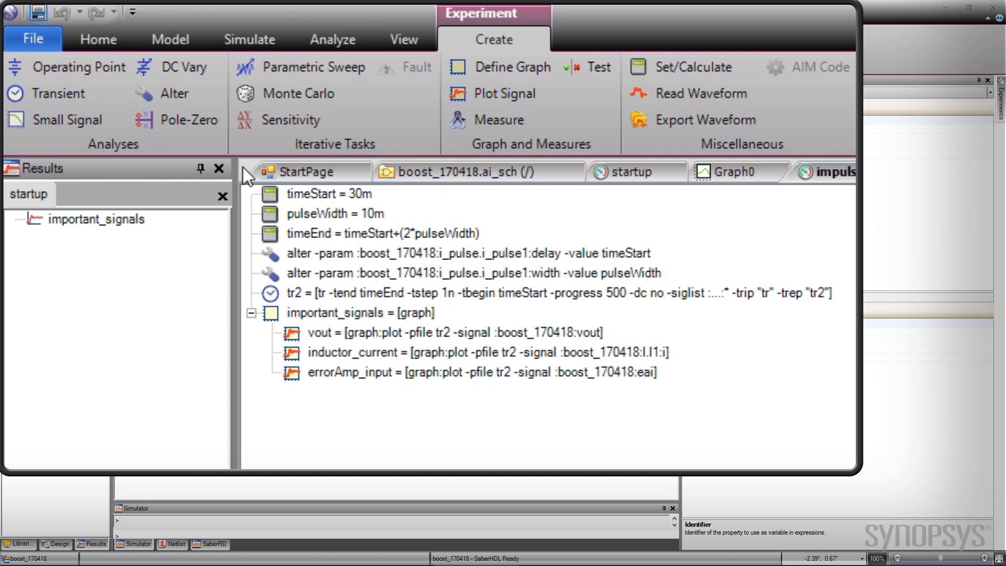
Add a parametric sweep around tr2 that varies the pulse parameter of i_pulse1 from 0 to 10 in steps of 1.
{"action": "left_click", "coordinate": [246, 66]}
{"action": "mouse_move", "coordinate": [276, 291]}
{"action": "left_mouse_down"}
{"action": "mouse_move", "coordinate": [274, 283]}
{"action": "mouse_move", "coordinate": [272, 314]}
{"action": "mouse_move", "coordinate": [255, 291]}
{"action": "mouse_move", "coordinate": [286, 297]}
{"action": "left_mouse_up"}
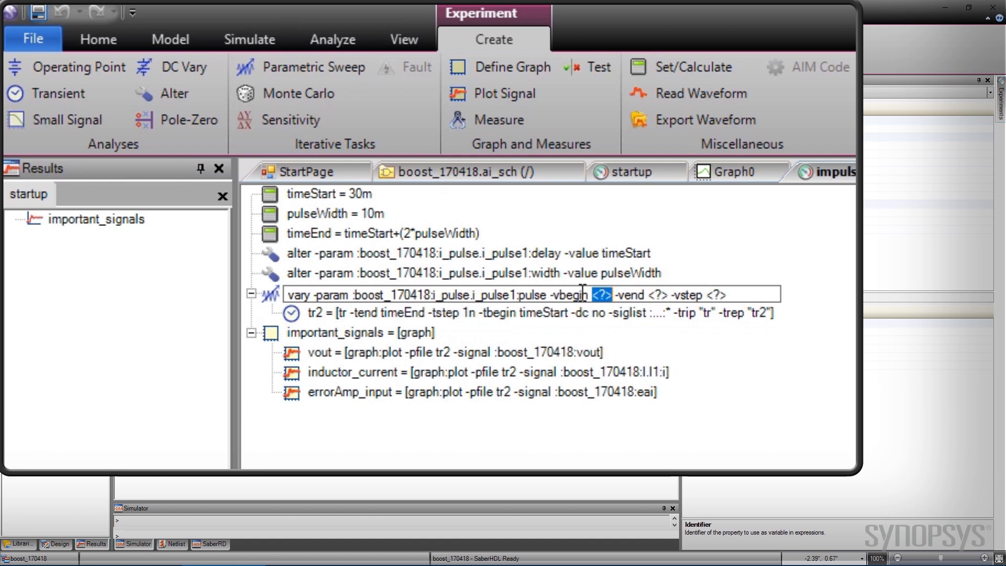
{"action": "type", "text": "0"}
{"action": "double_click", "coordinate": [645, 295]}
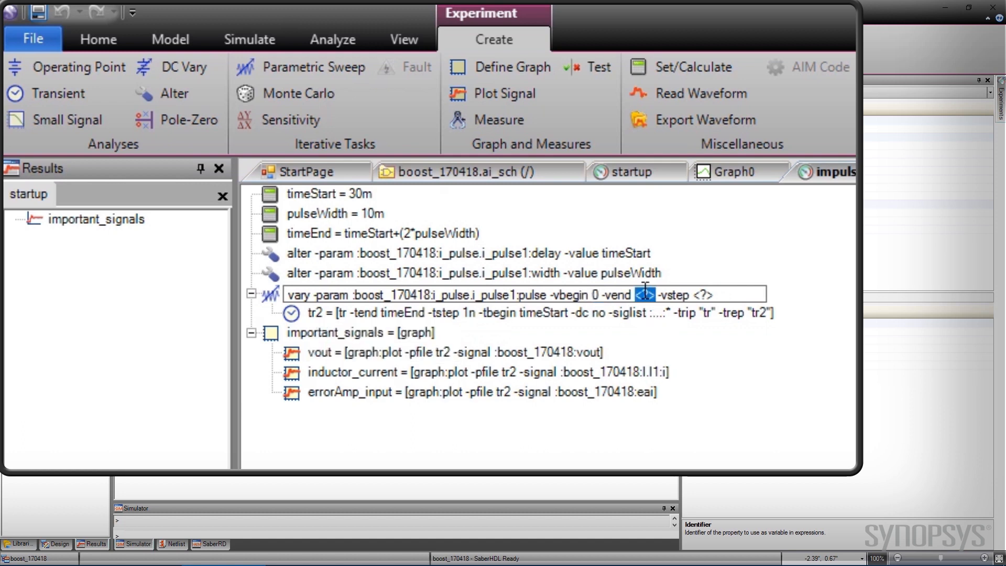
{"action": "type", "text": "10"}
{"action": "double_click", "coordinate": [697, 295]}
{"action": "type", "text": "1"}
{"action": "key", "text": "Return"}
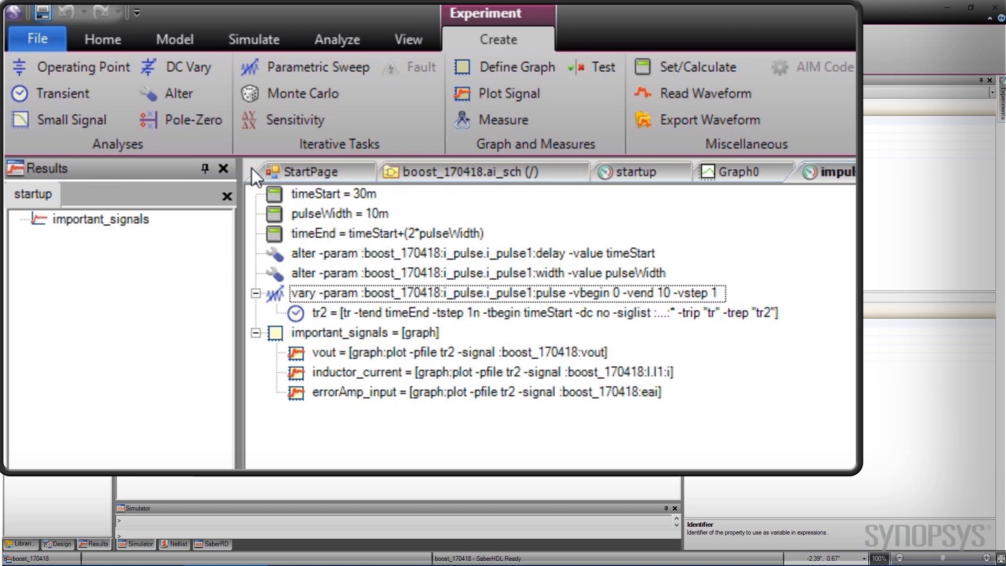
Add a measure inside the sweep that uses the vout signal from the tr2 analysis.
{"action": "left_click", "coordinate": [294, 293]}
{"action": "left_click", "coordinate": [478, 114]}
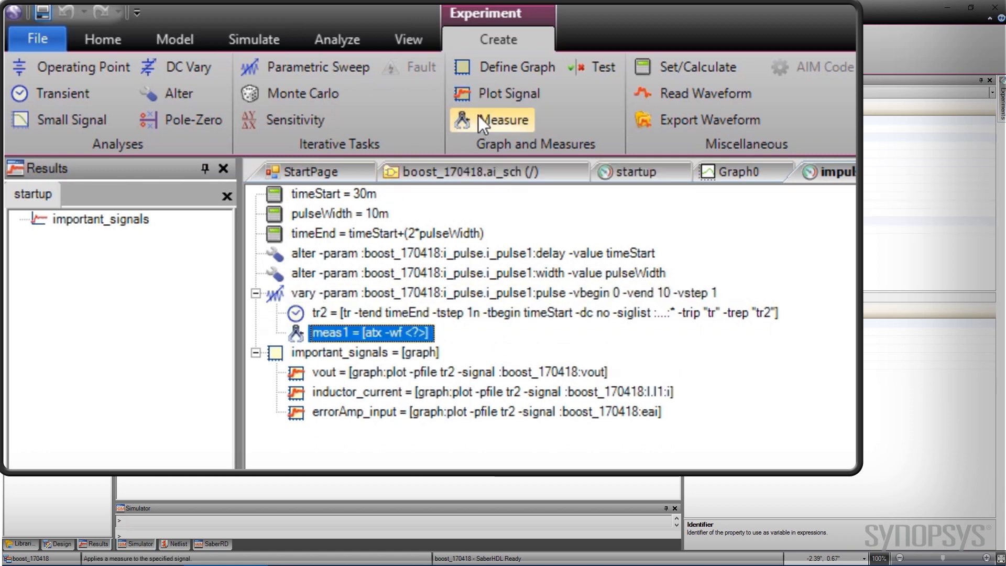
{"action": "left_click", "coordinate": [416, 326]}
{"action": "left_click", "coordinate": [473, 383]}
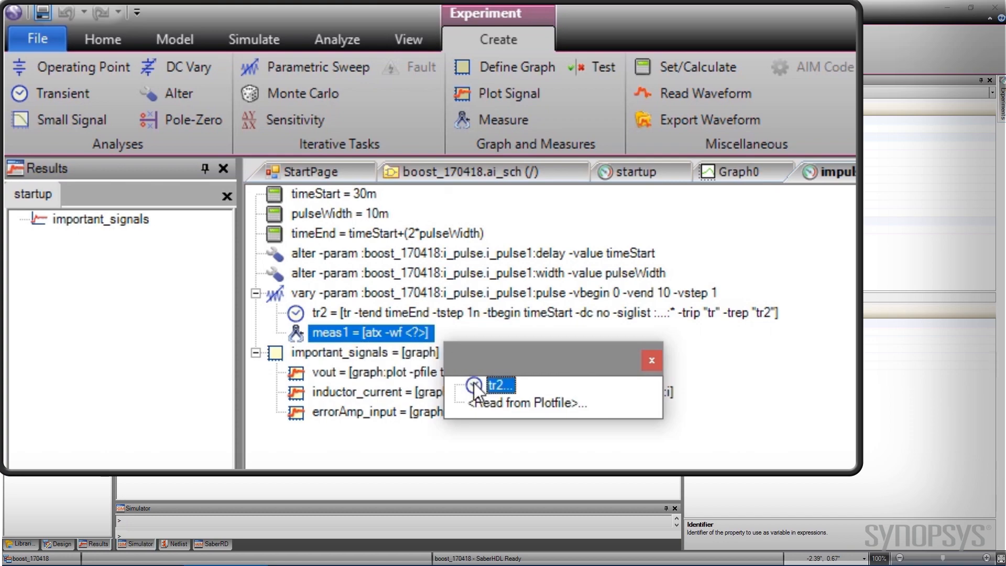
{"action": "left_click_drag", "start_coordinate": [565, 288], "coordinate": [564, 366]}
{"action": "left_click", "coordinate": [252, 366]}
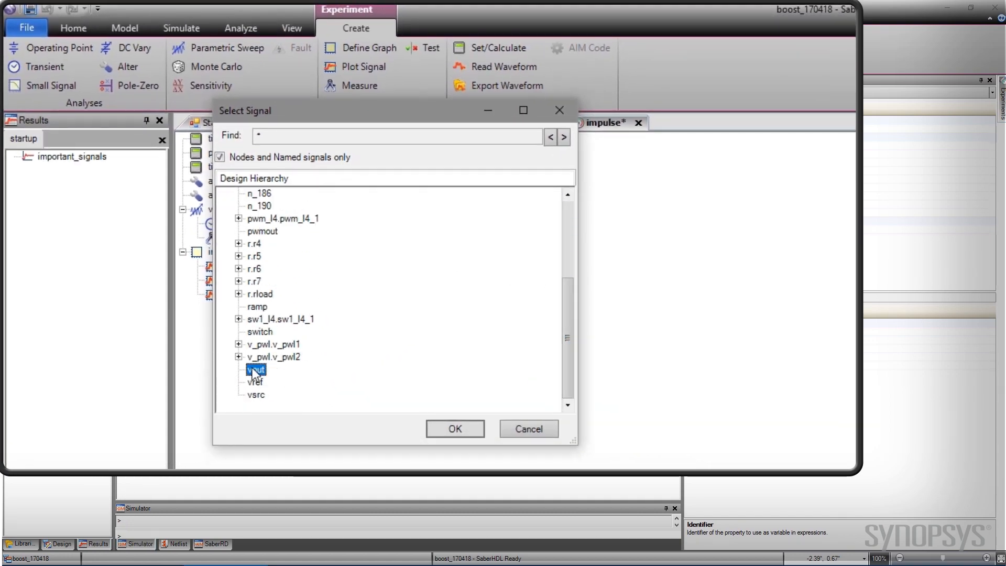
{"action": "left_click", "coordinate": [457, 429]}
Set the Log property of the new vout measure to Yes.
{"action": "left_click", "coordinate": [815, 328]}
{"action": "left_click", "coordinate": [990, 213]}
{"action": "left_click", "coordinate": [757, 370]}
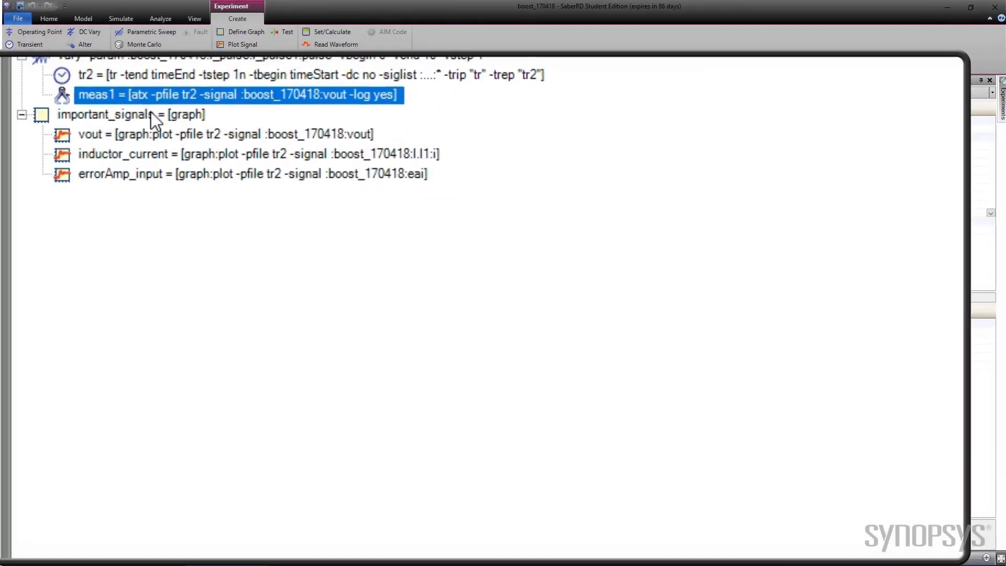
Change the measure type from At X to the Average level measure and name its variable vout_ave.
{"action": "double_click", "coordinate": [151, 96]}
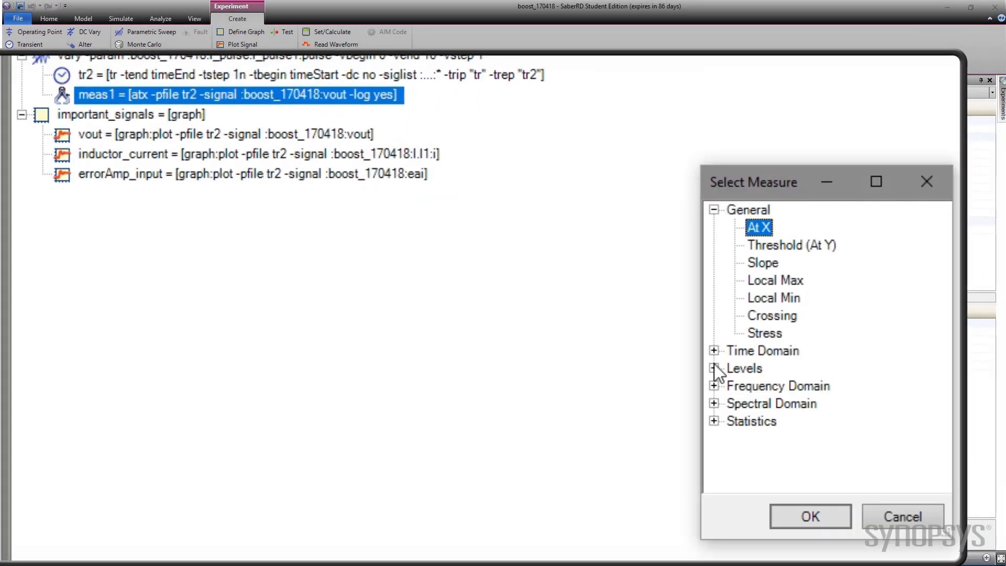
{"action": "left_click", "coordinate": [714, 369]}
{"action": "left_click_drag", "start_coordinate": [942, 288], "coordinate": [942, 364]}
{"action": "left_click", "coordinate": [769, 315]}
{"action": "left_click", "coordinate": [809, 515]}
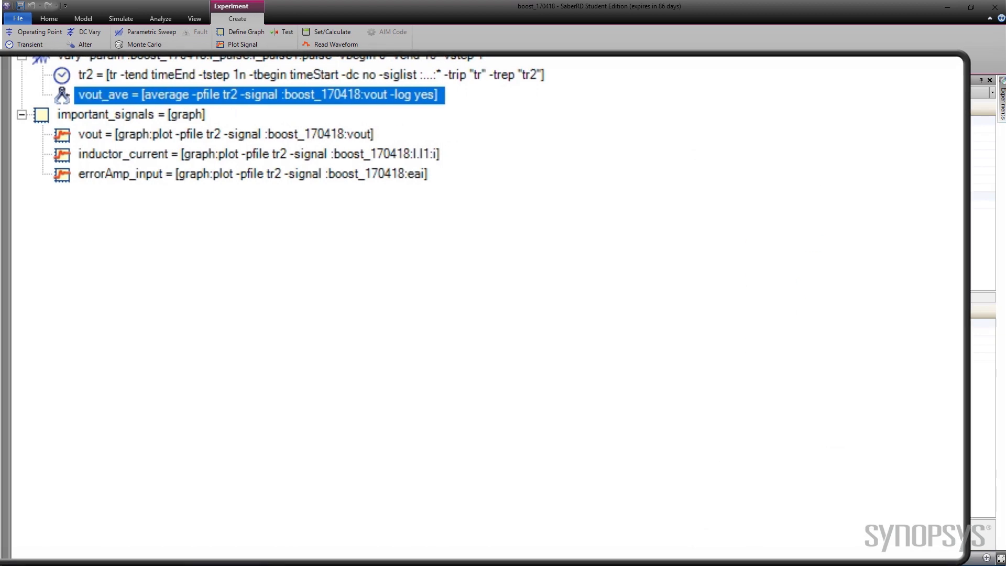
{"action": "left_click", "coordinate": [27, 197]}
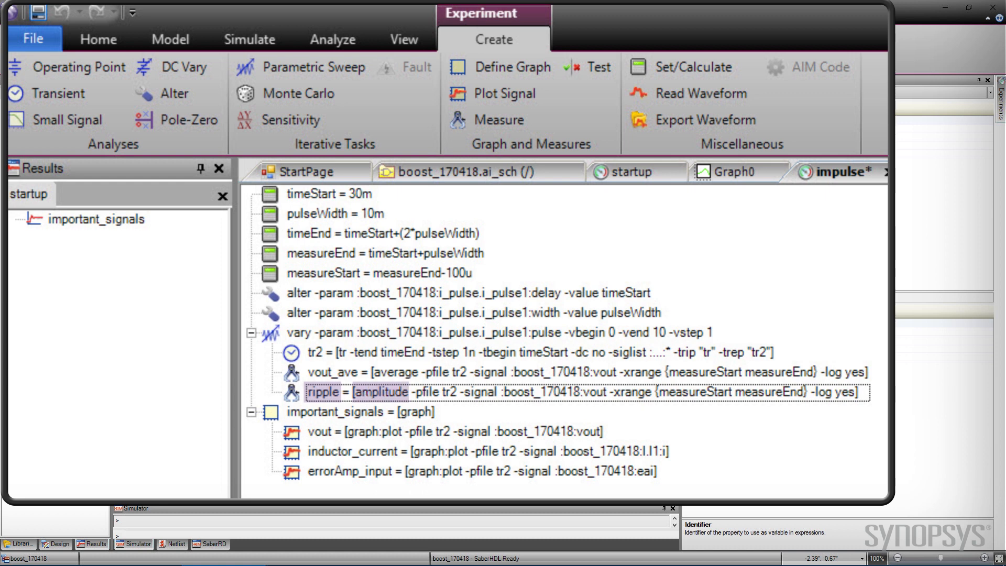
Add a test after the ripple measure with the condition vout_ave>12.
{"action": "left_click", "coordinate": [319, 391]}
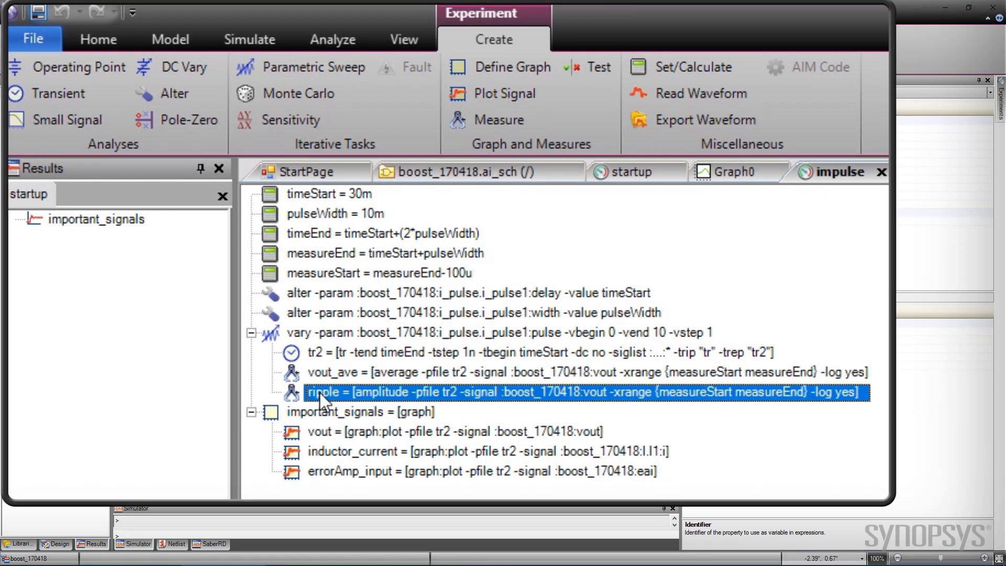
{"action": "left_click", "coordinate": [586, 65]}
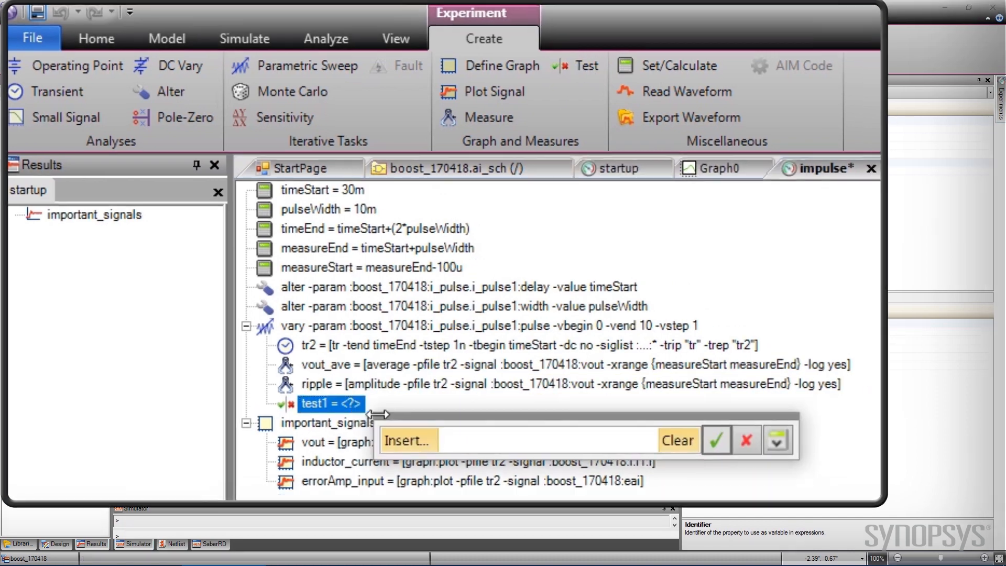
{"action": "left_click", "coordinate": [412, 450]}
{"action": "left_click", "coordinate": [441, 565]}
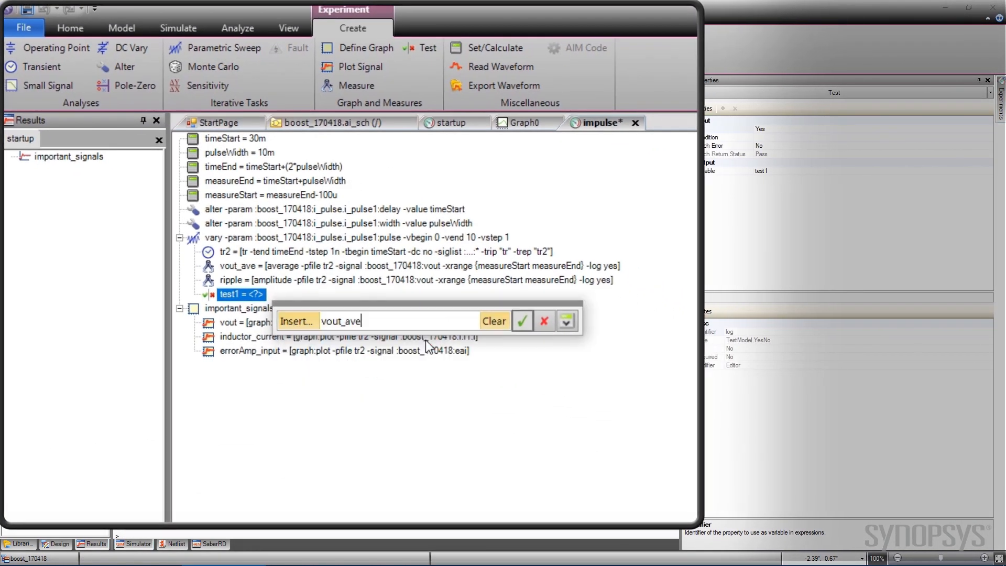
{"action": "left_click", "coordinate": [566, 321]}
{"action": "left_click", "coordinate": [449, 351]}
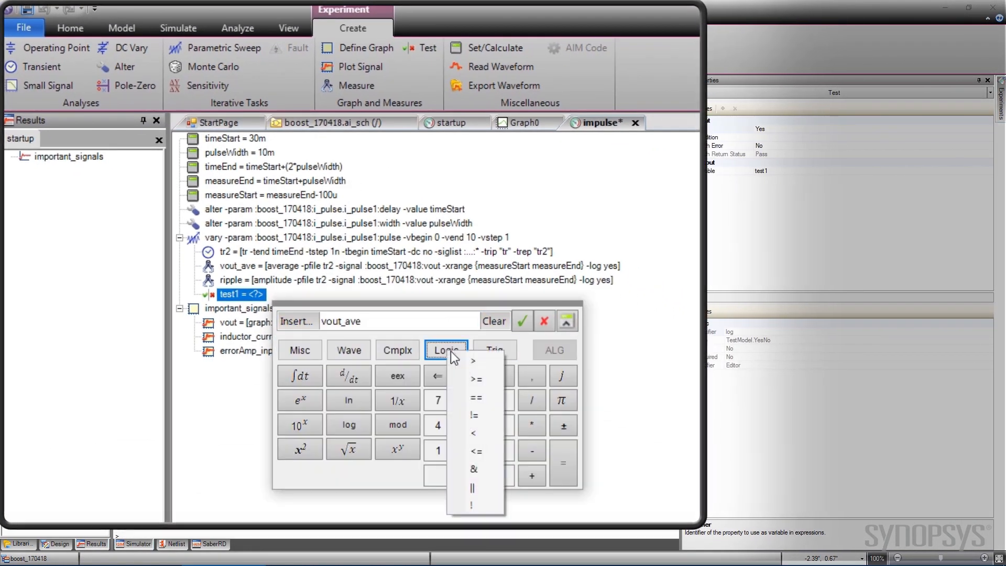
{"action": "left_click", "coordinate": [475, 361]}
{"action": "left_click", "coordinate": [438, 450]}
{"action": "left_click", "coordinate": [470, 450]}
{"action": "left_click", "coordinate": [522, 321]}
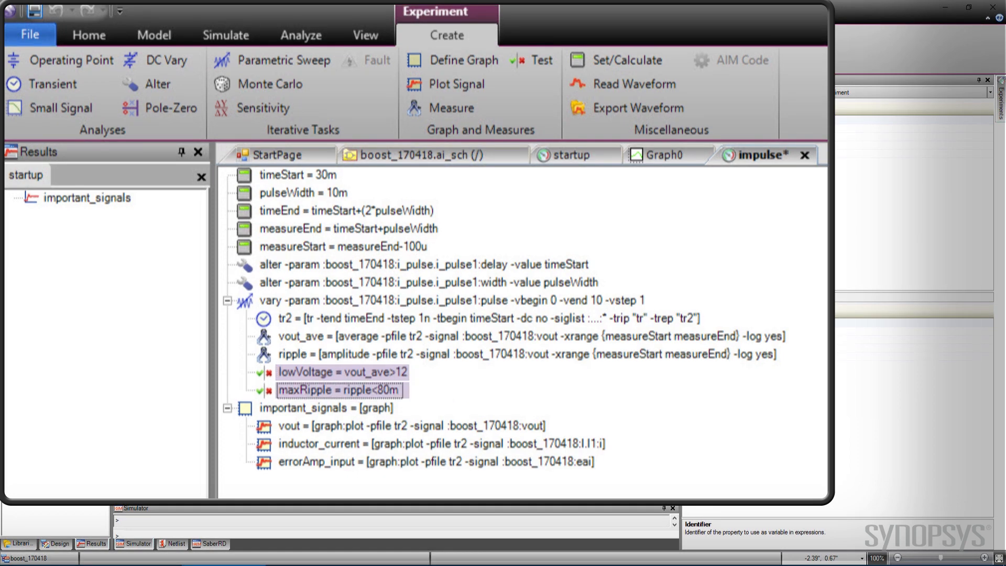
Run the impulse experiment and open its Experiment Report.
{"action": "left_click", "coordinate": [231, 35]}
{"action": "left_click", "coordinate": [20, 93]}
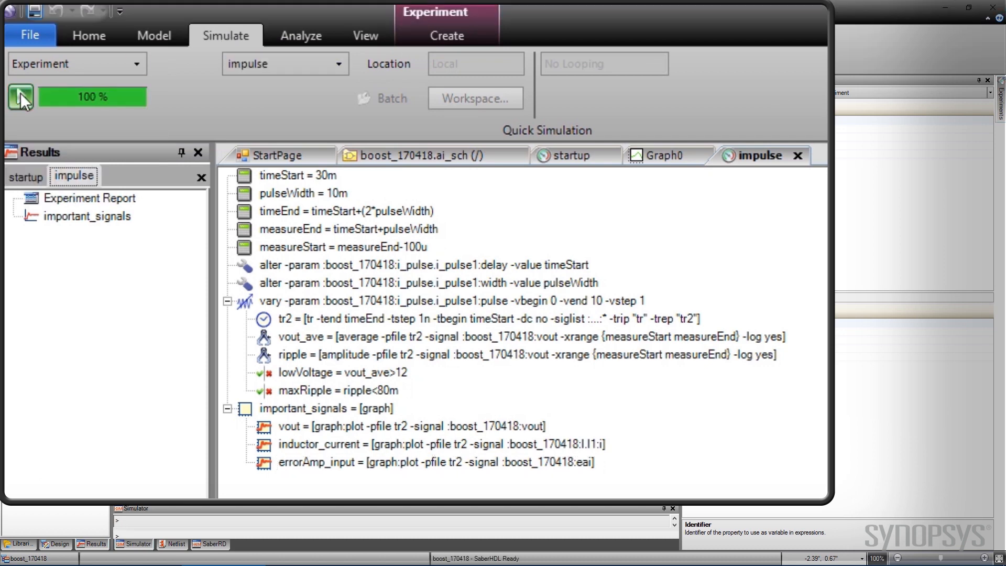
{"action": "double_click", "coordinate": [26, 195]}
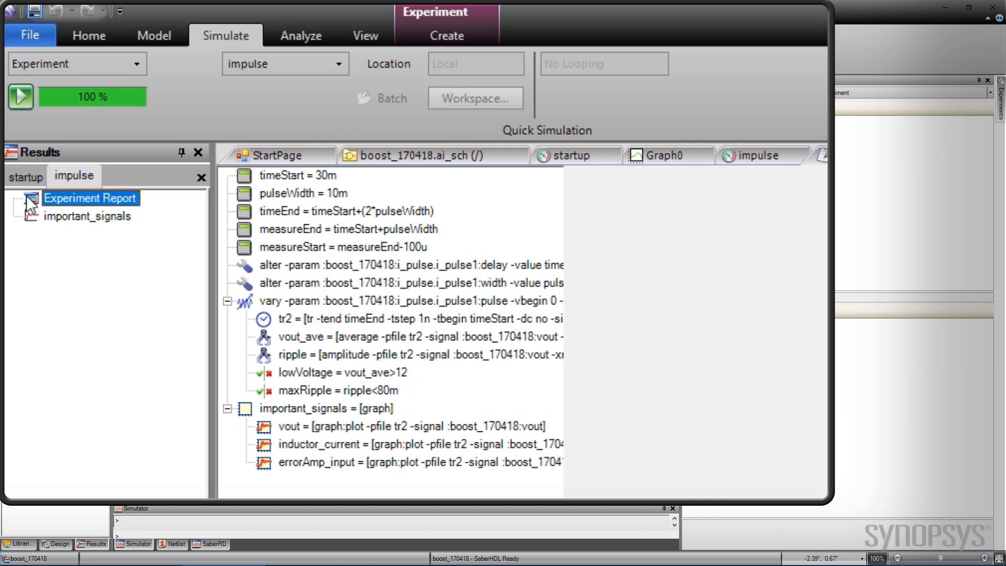
Expand the vary task and its first three sweep runs to examine their measures and tests.
{"action": "left_click", "coordinate": [167, 147]}
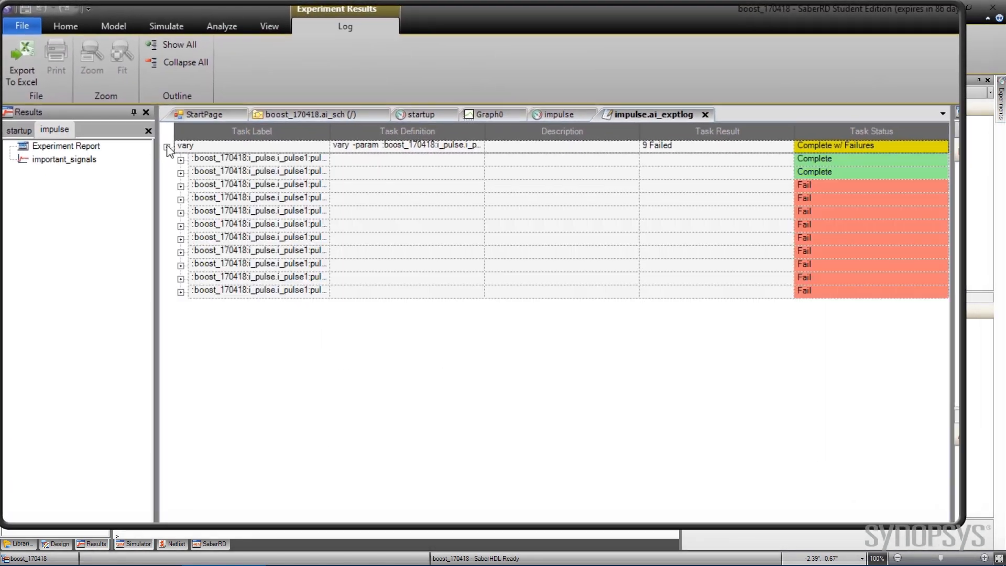
{"action": "left_click", "coordinate": [180, 160]}
{"action": "left_click", "coordinate": [180, 225]}
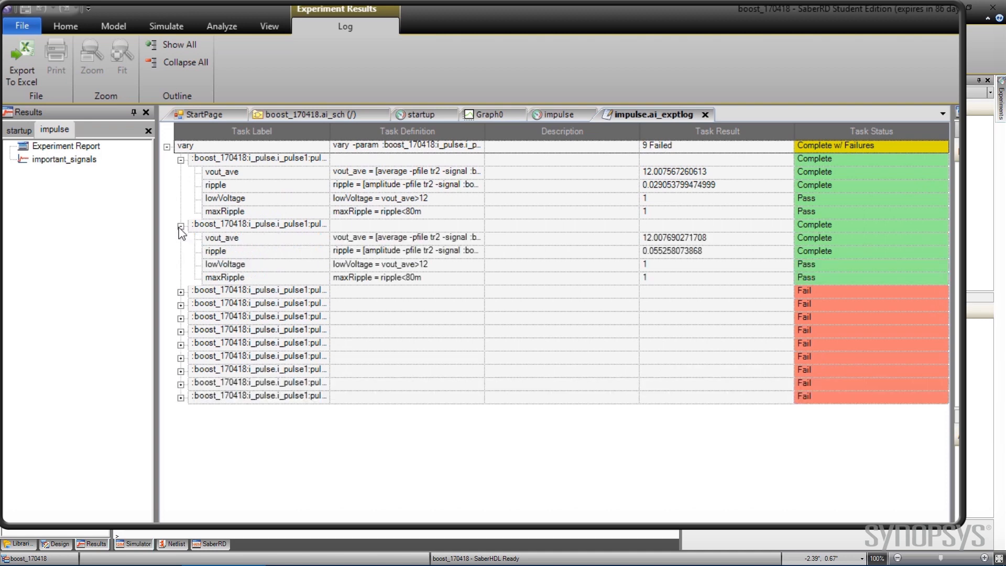
{"action": "left_click", "coordinate": [181, 292]}
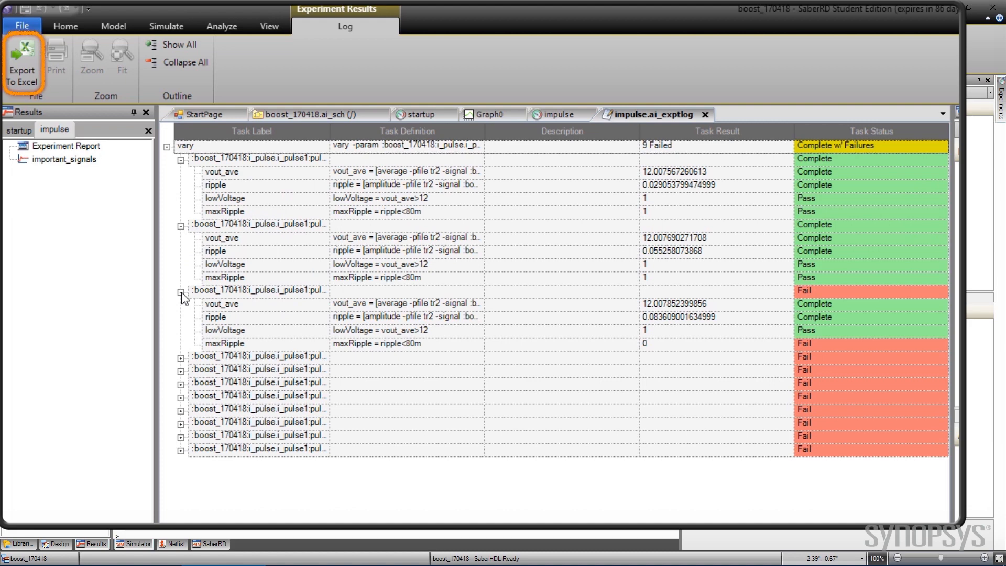
Display the important_signals graph of the impulse results and open the Member Attributes of the vout signal.
{"action": "double_click", "coordinate": [41, 161]}
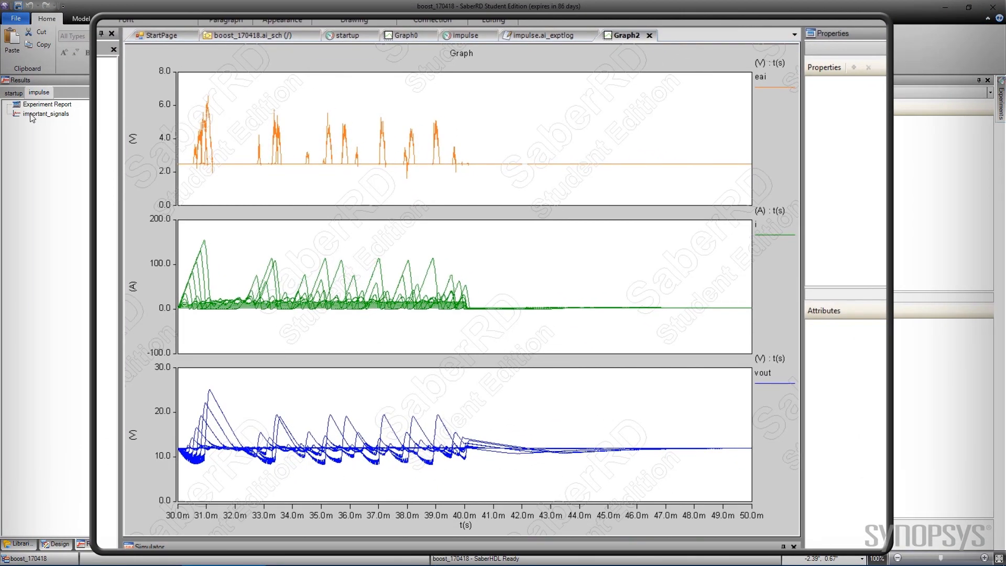
{"action": "left_click", "coordinate": [766, 375]}
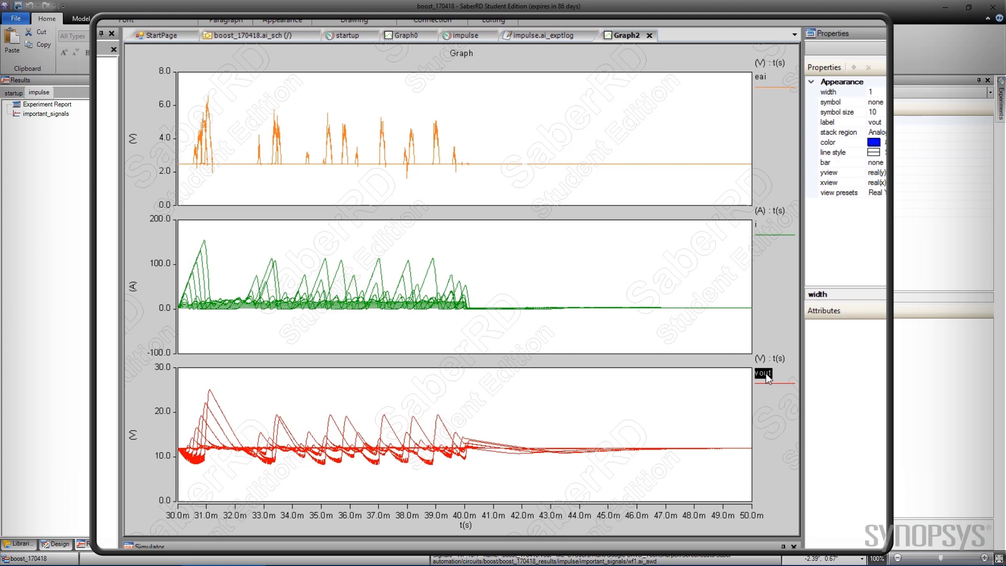
{"action": "right_click", "coordinate": [765, 372]}
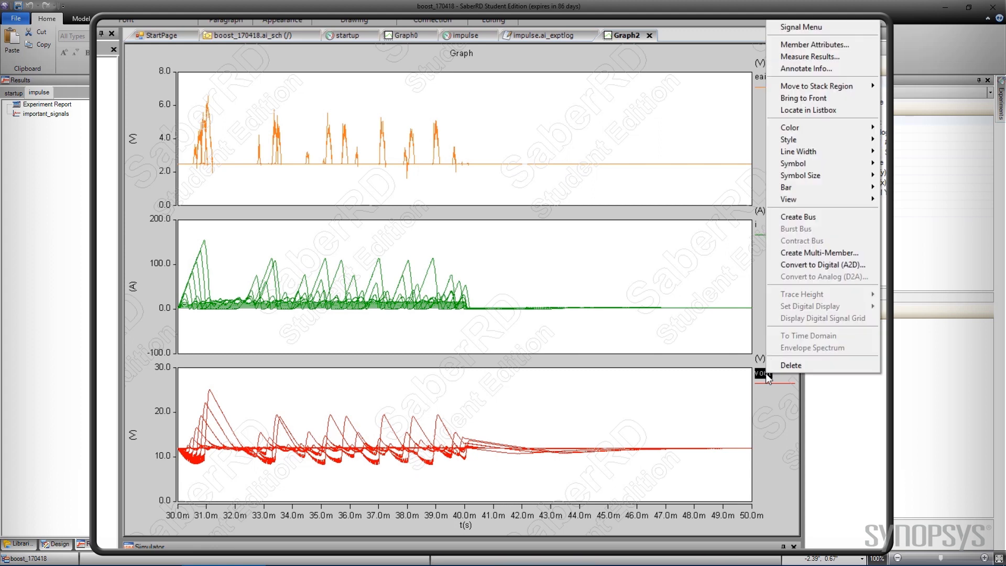
{"action": "left_click", "coordinate": [797, 45]}
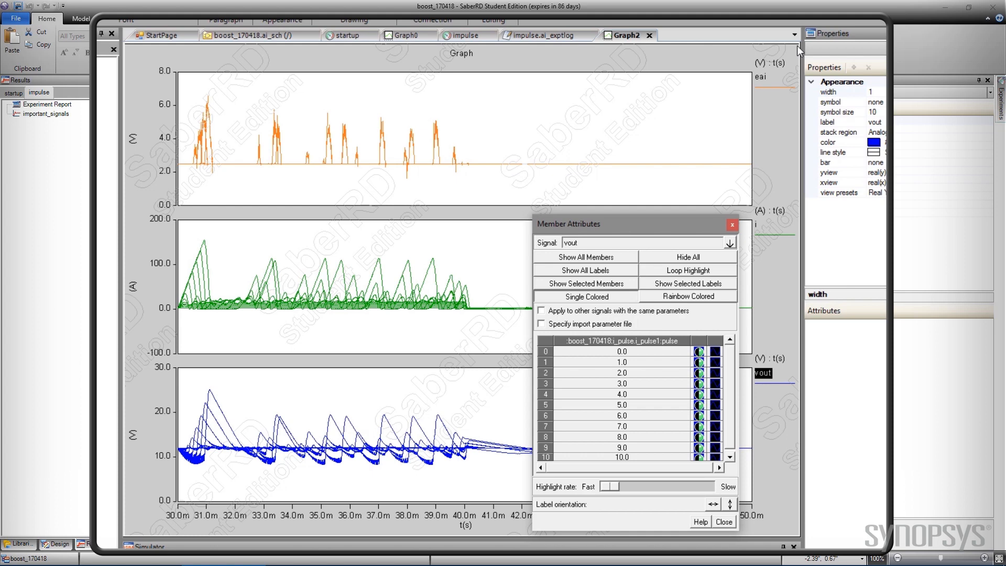
Hide all members of vout and pick only those with pulse values 0.0, 1.0, 2.0 and 3.0.
{"action": "left_click", "coordinate": [685, 258]}
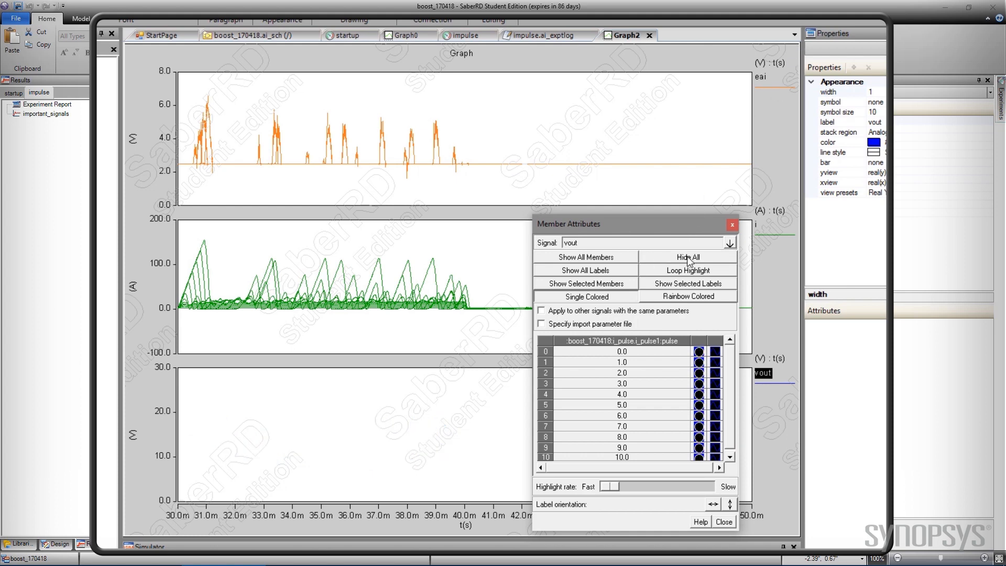
{"action": "left_click", "coordinate": [624, 350]}
{"action": "left_click", "coordinate": [621, 361]}
{"action": "left_click", "coordinate": [619, 372]}
{"action": "left_click", "coordinate": [617, 384]}
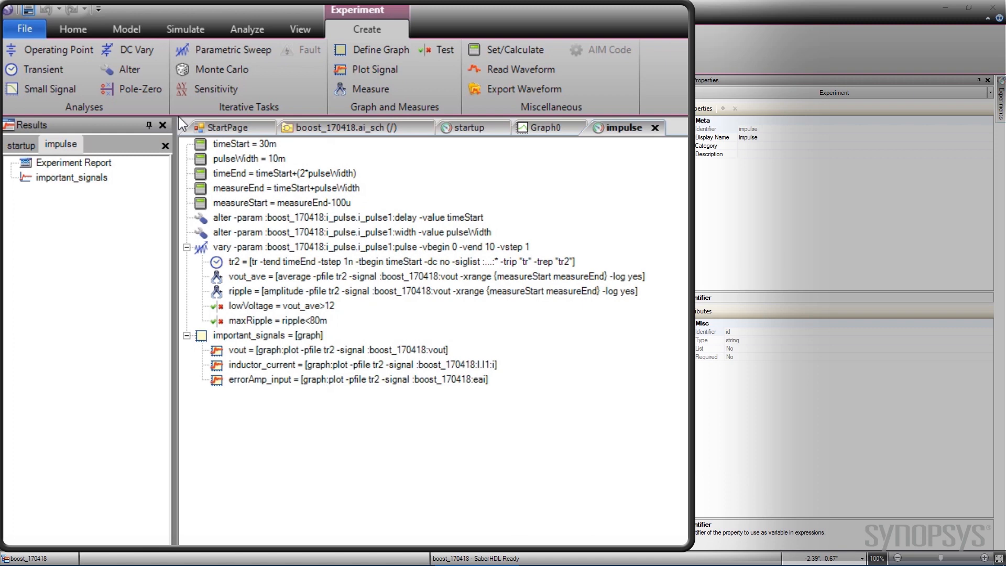
Add a measure task between the vary sweep and the important_signals graph, outside the sweep loop.
{"action": "left_click", "coordinate": [212, 249]}
{"action": "left_click", "coordinate": [341, 87]}
{"action": "left_click_drag", "start_coordinate": [220, 336], "coordinate": [202, 353]}
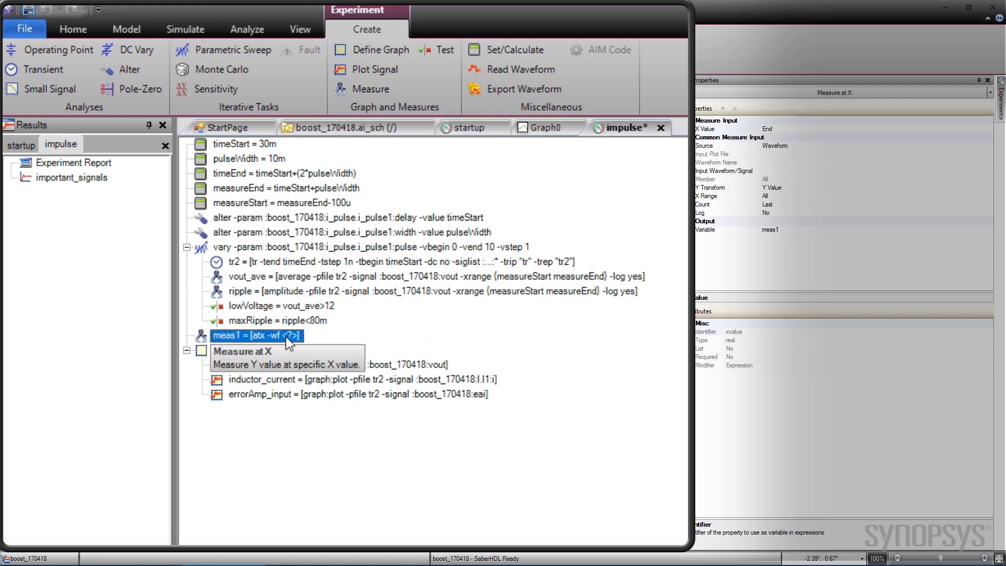
Assign the vout signal from the tr2 analysis as the waveform of the measure outside the sweep.
{"action": "left_click", "coordinate": [286, 336]}
{"action": "left_click", "coordinate": [333, 373]}
{"action": "left_click", "coordinate": [219, 292]}
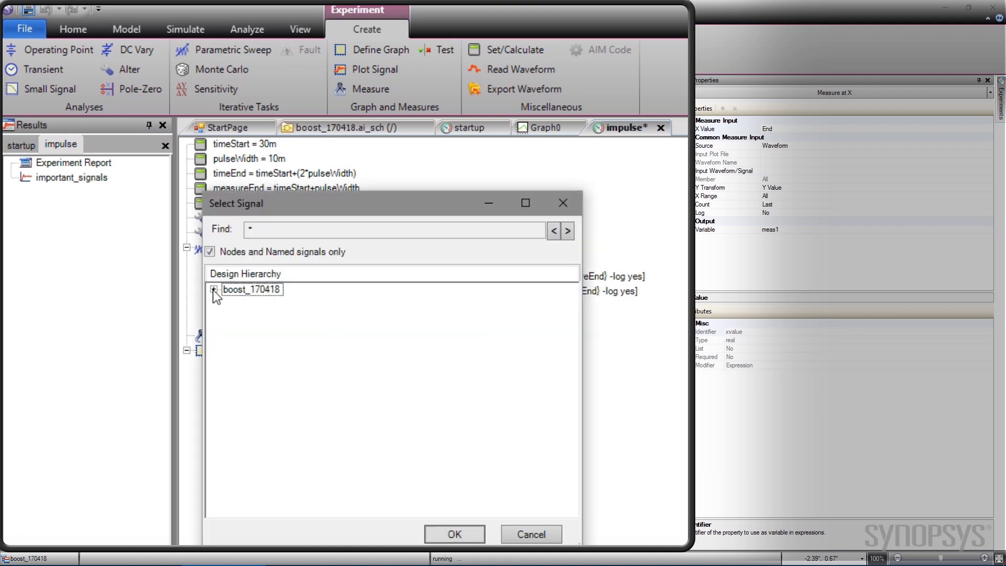
{"action": "left_click", "coordinate": [213, 289]}
{"action": "left_click_drag", "start_coordinate": [568, 352], "coordinate": [564, 464]}
{"action": "left_click", "coordinate": [248, 473]}
{"action": "left_click", "coordinate": [464, 530]}
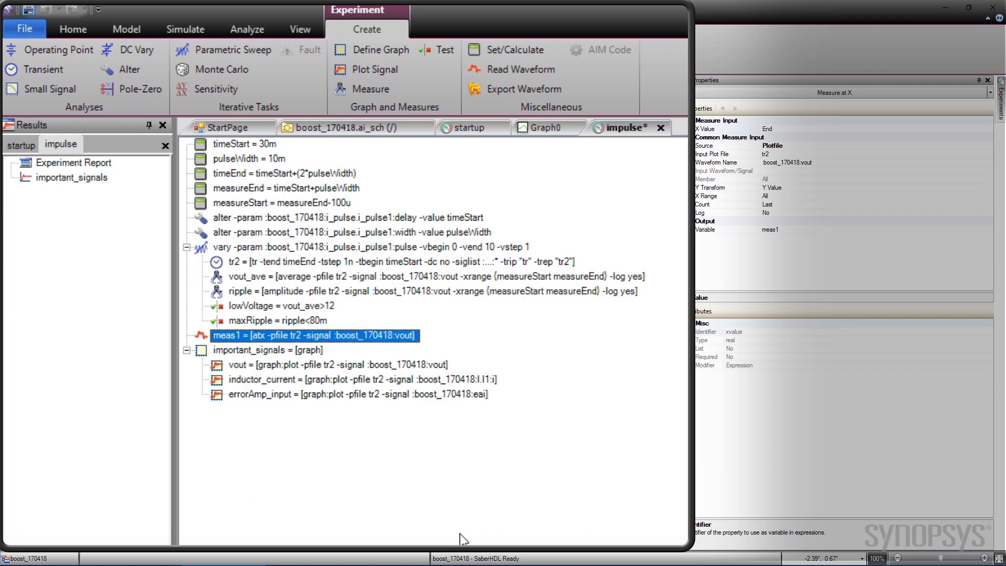